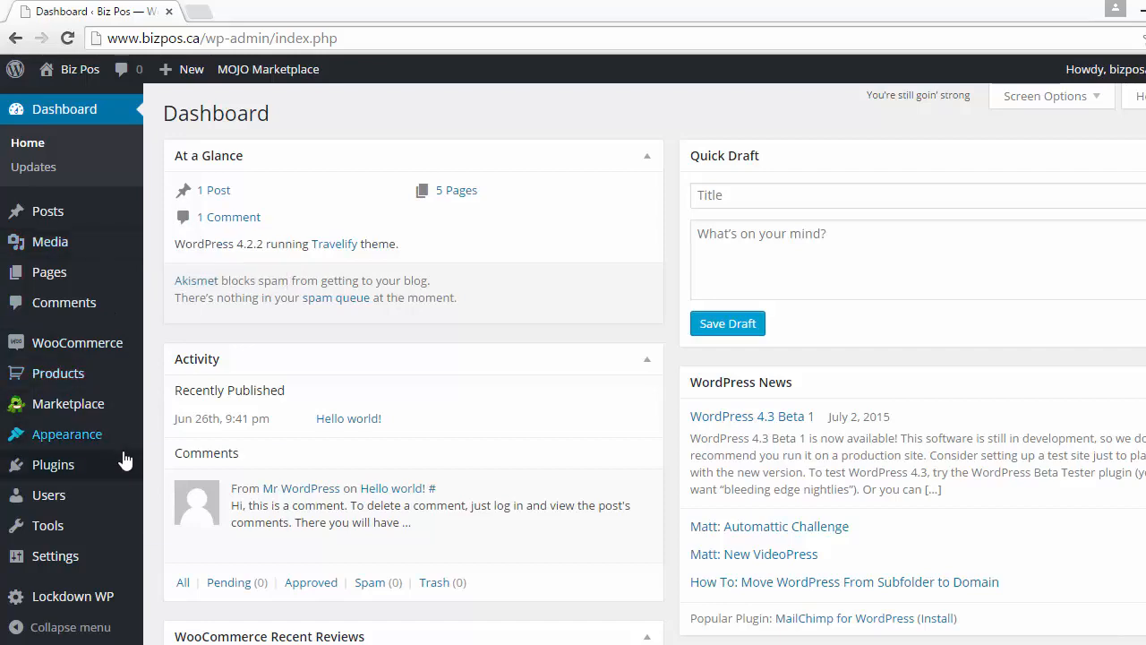
Search the plugin directory for w3 total cache from the Add Plugins page
click(121, 473)
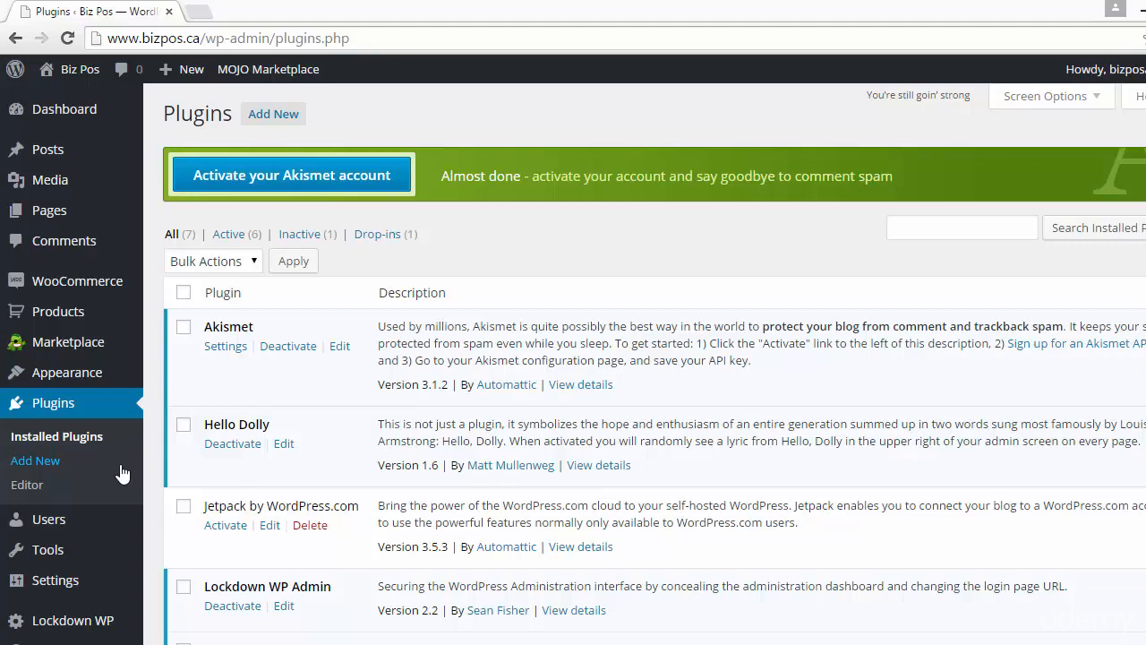
click(30, 464)
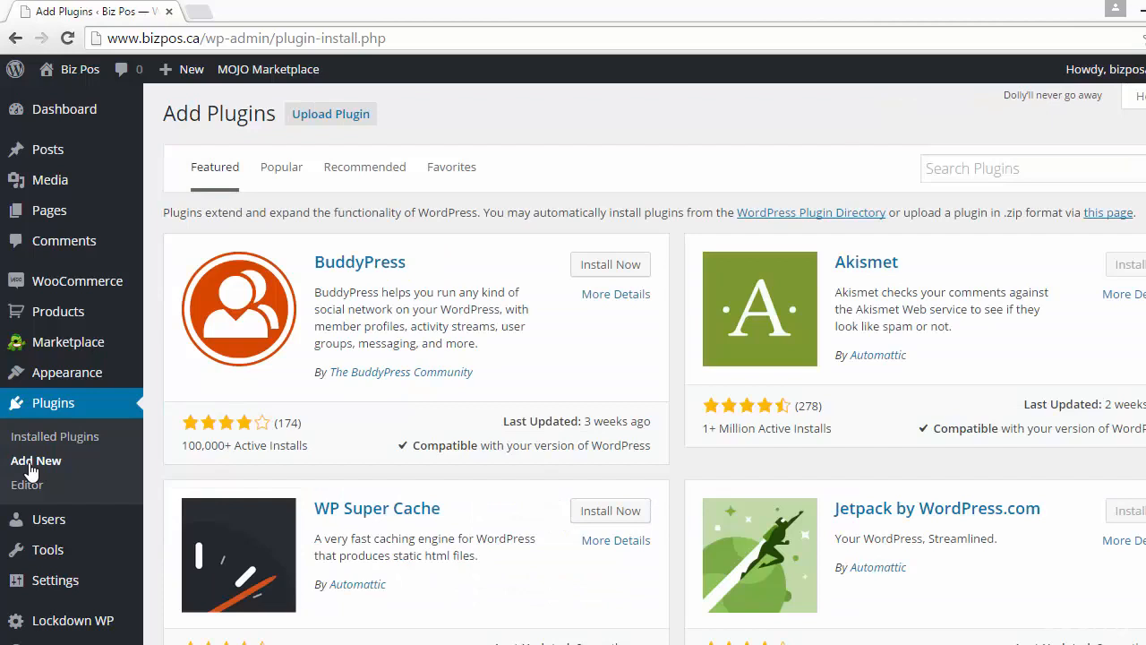
click(944, 167)
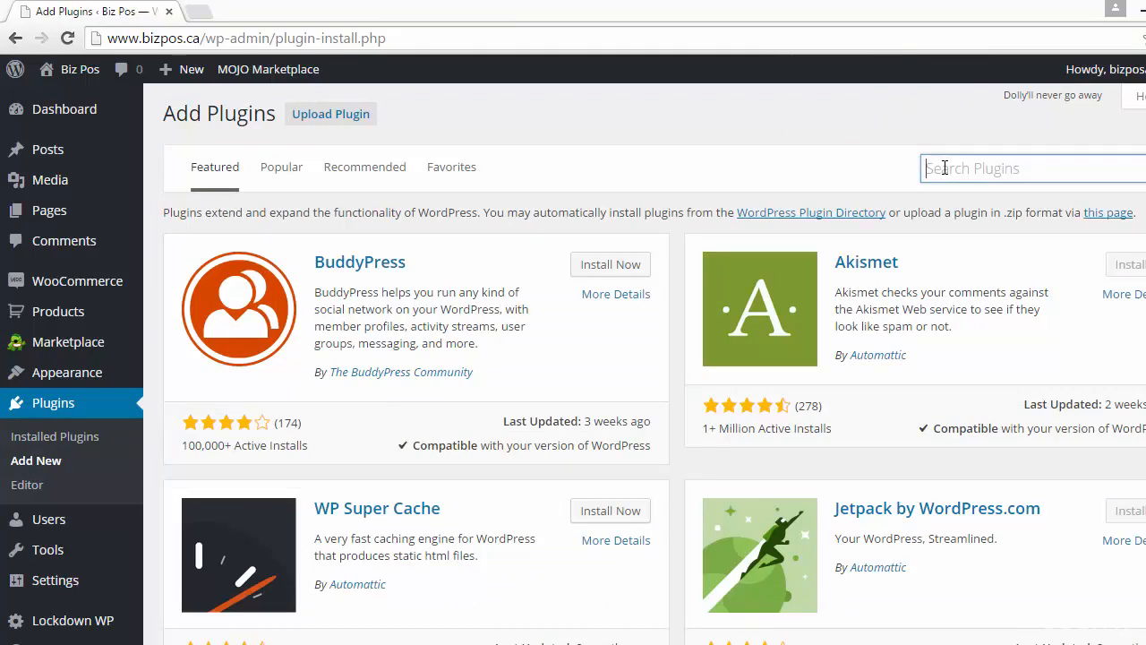
text(w3 total cache)
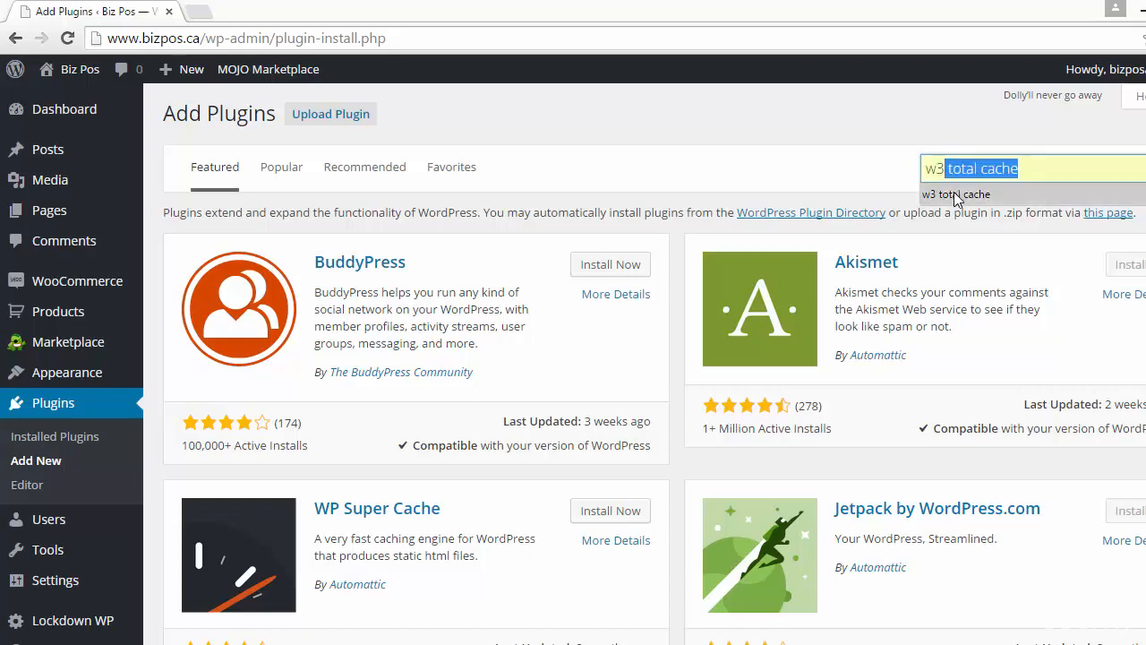
click(956, 195)
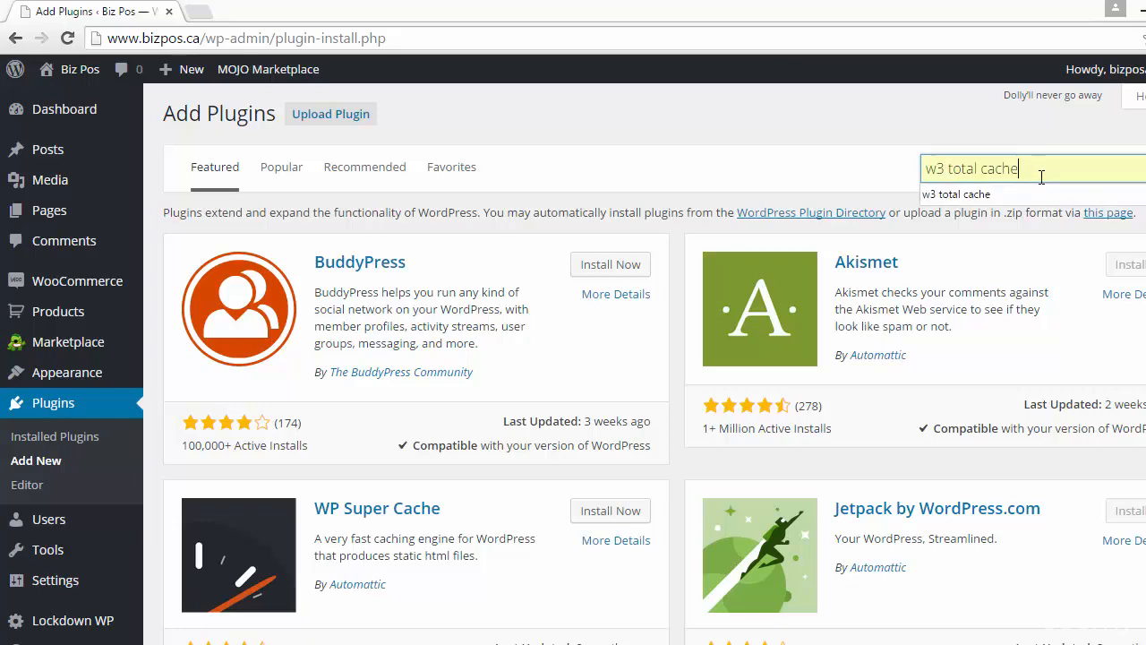
key(Return)
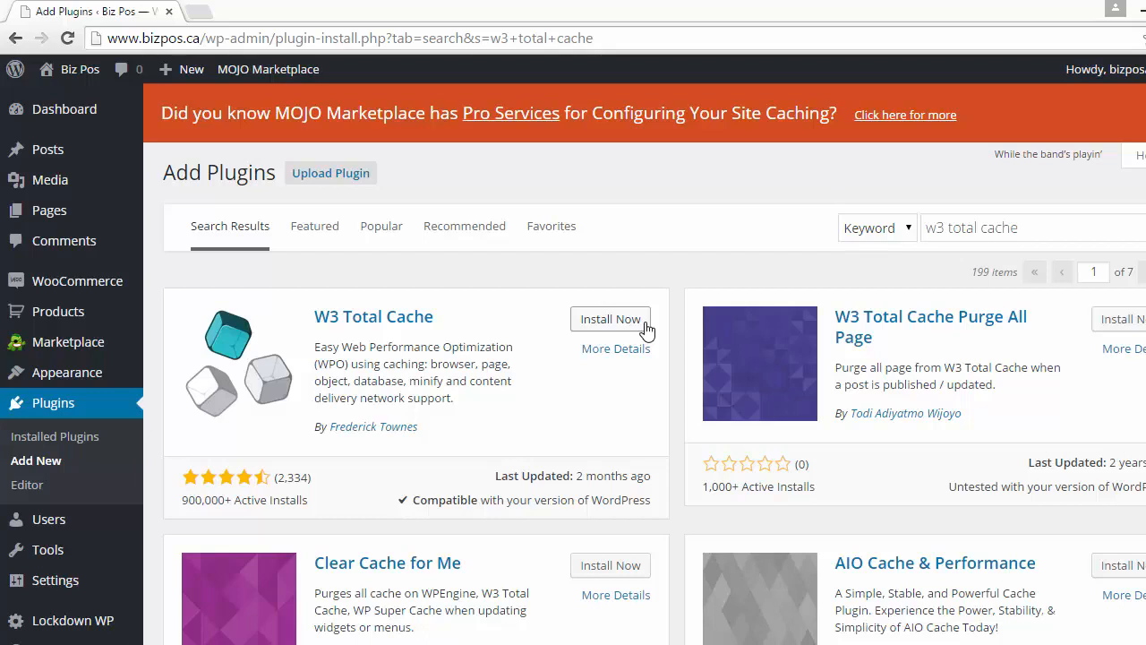
Install and activate the W3 Total Cache plugin
click(645, 324)
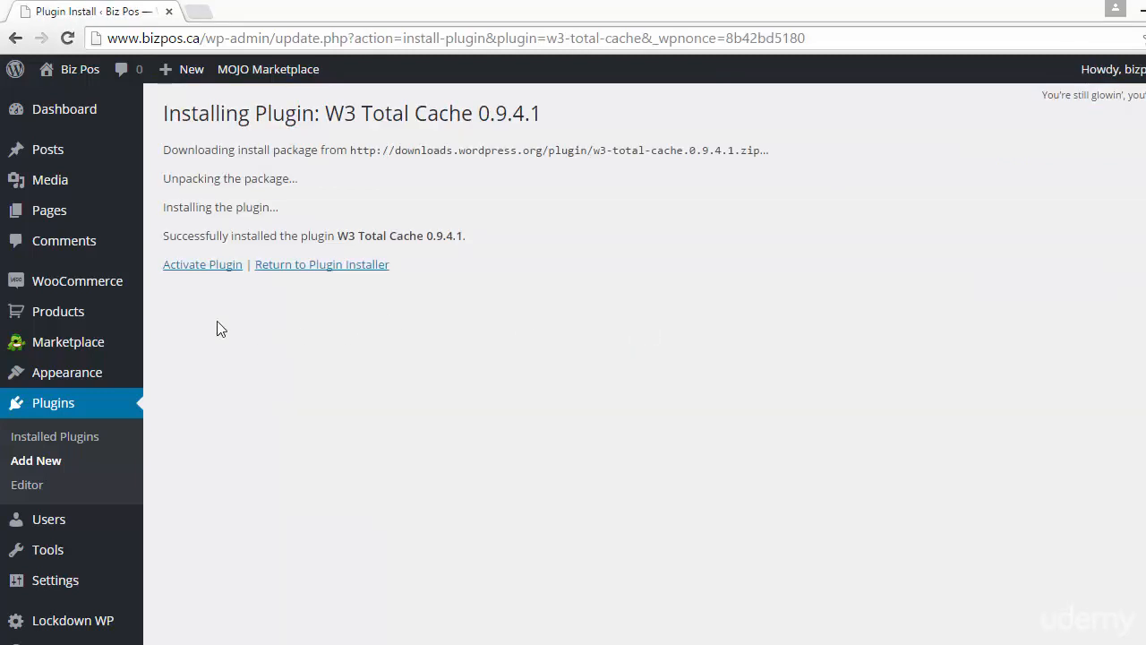
click(177, 271)
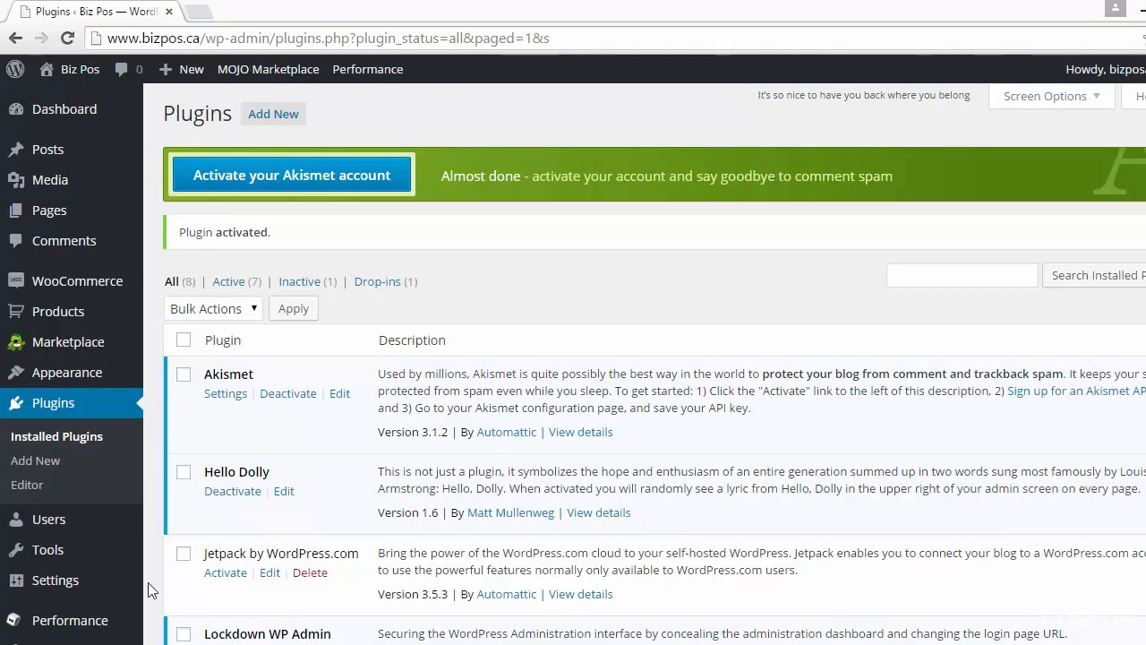
Open the W3 Total Cache plugin's settings page
mouse_move(88, 582)
scroll(653, 363, down, 4)
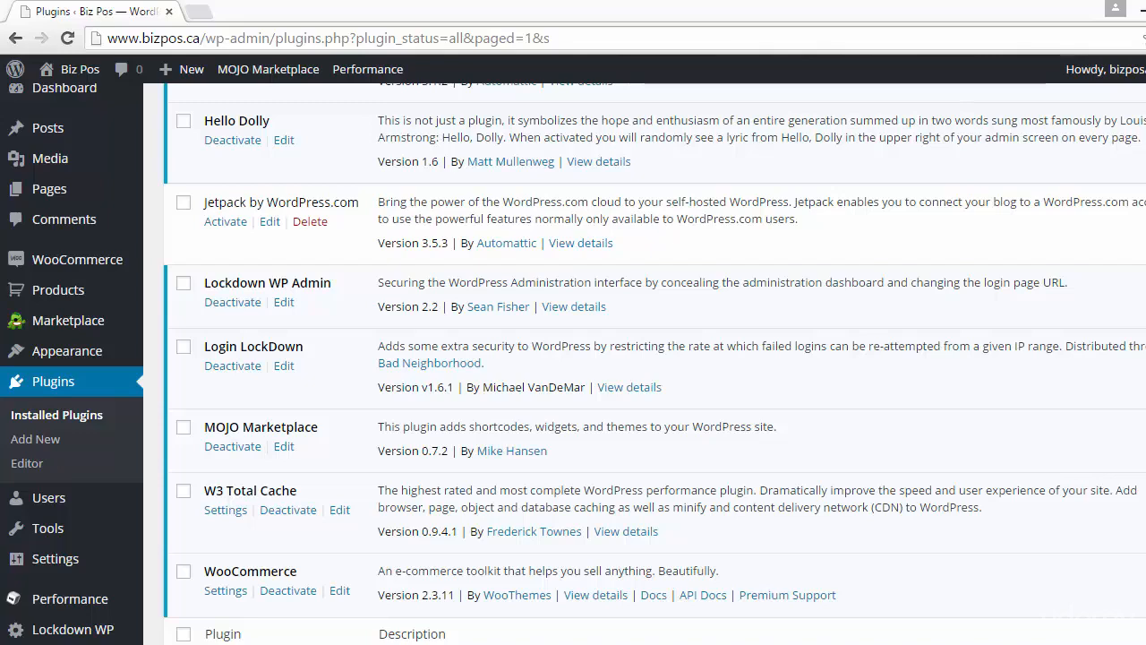
scroll(654, 364, up, 4)
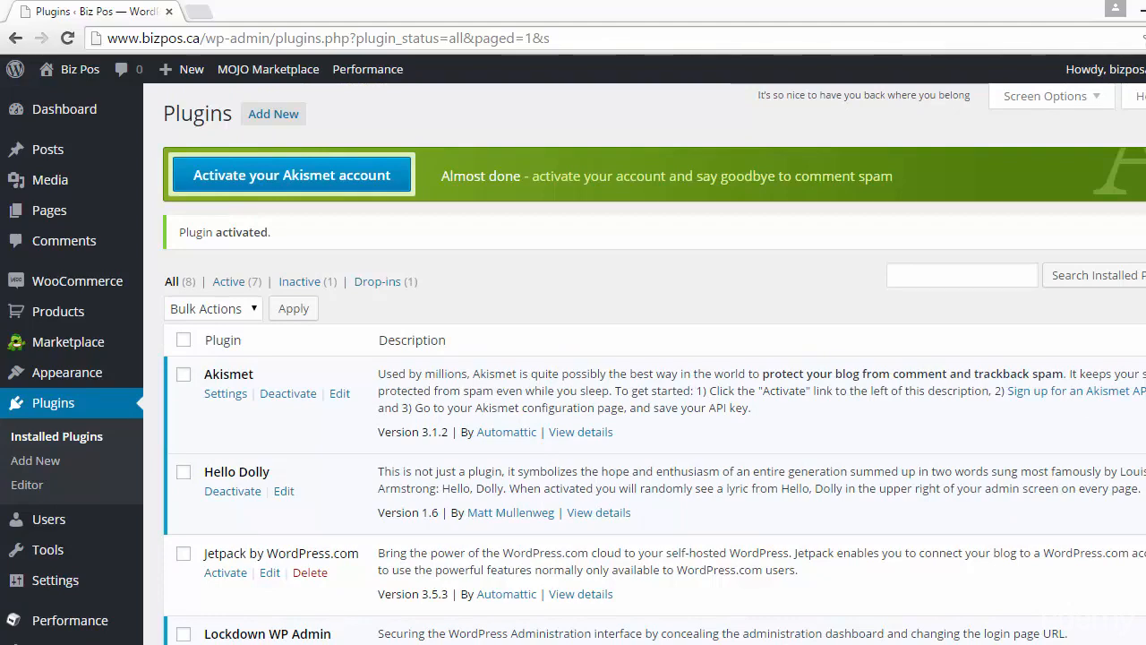
scroll(653, 363, down, 5)
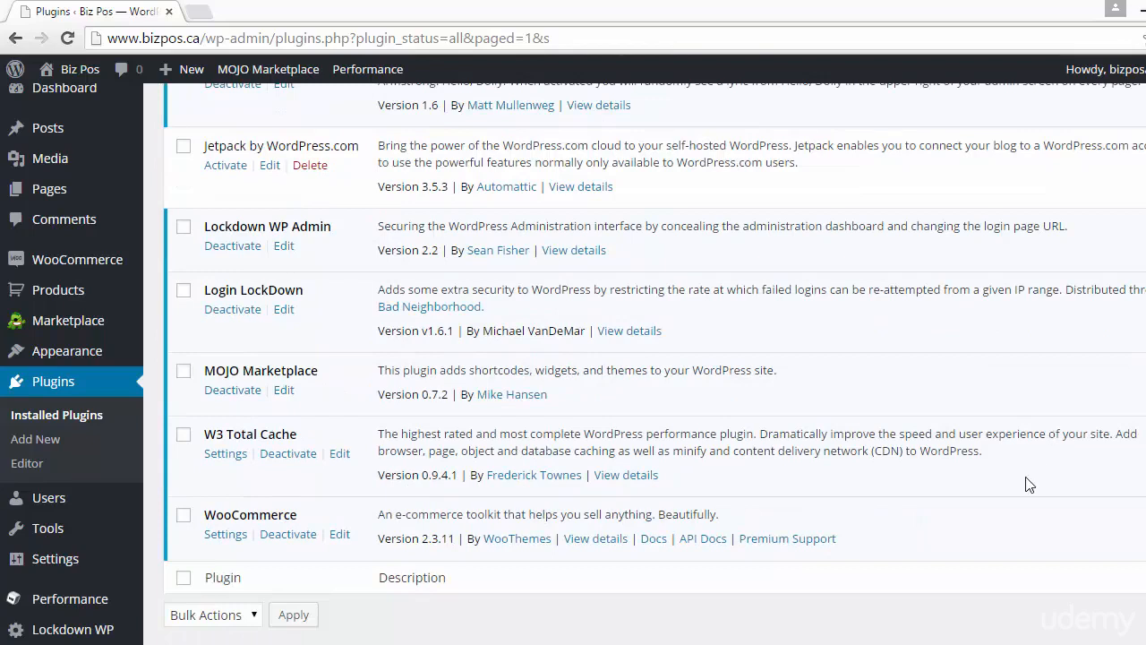
click(226, 457)
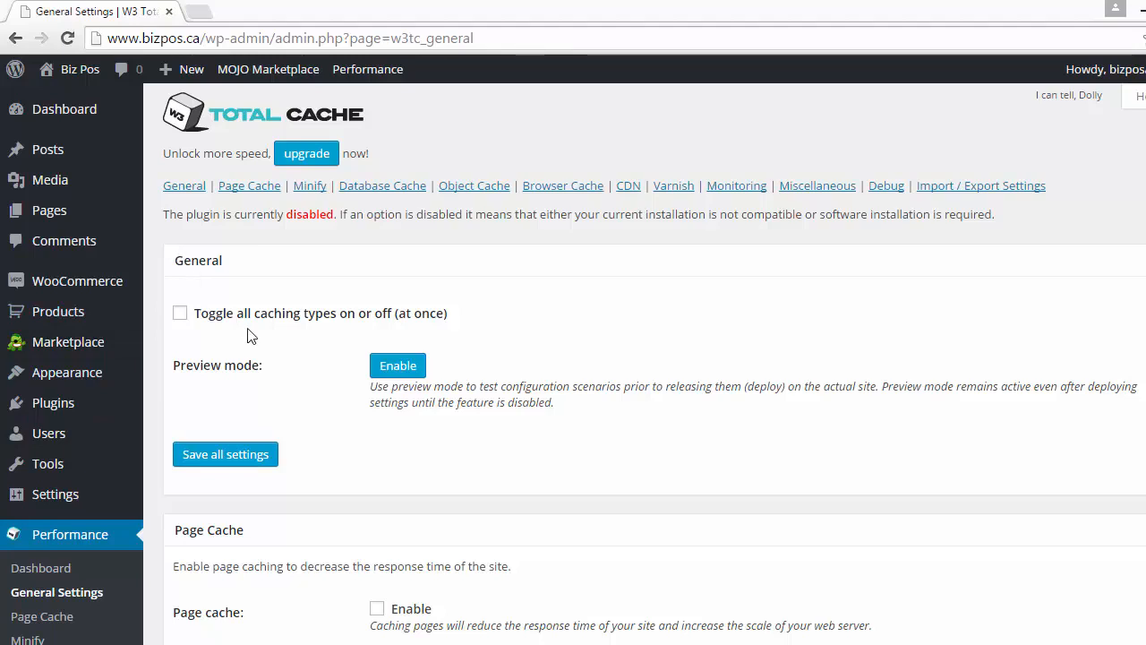
Toggle all caching types on at once and review each caching section's settings
click(180, 314)
scroll(645, 358, down, 5)
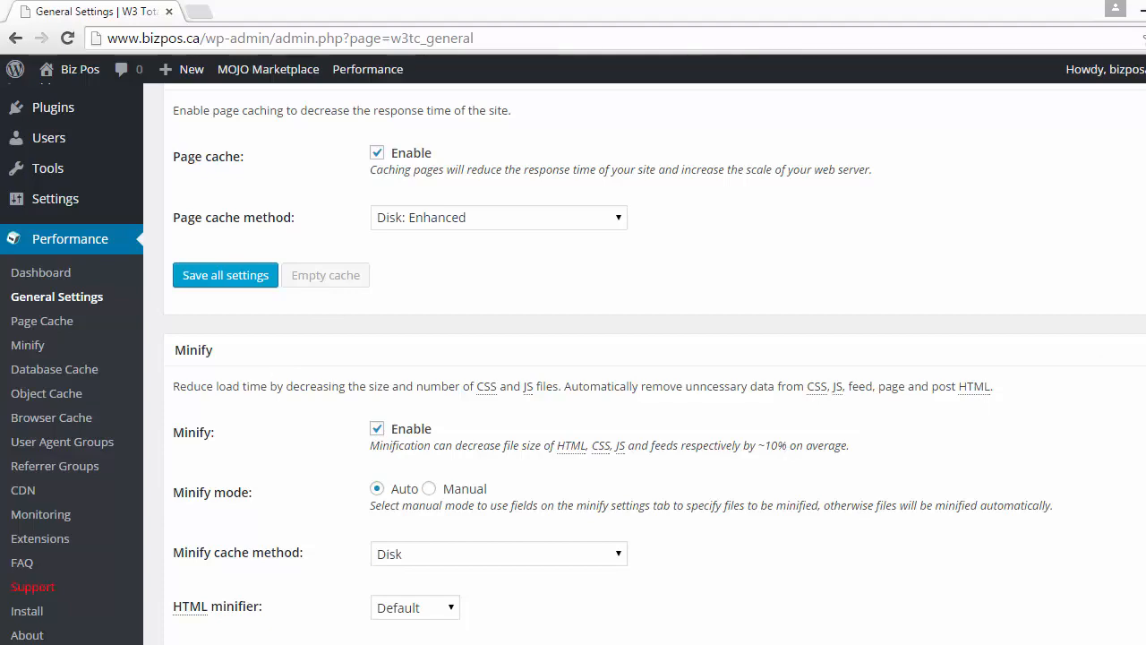
scroll(653, 367, down, 8)
scroll(653, 367, up, 1)
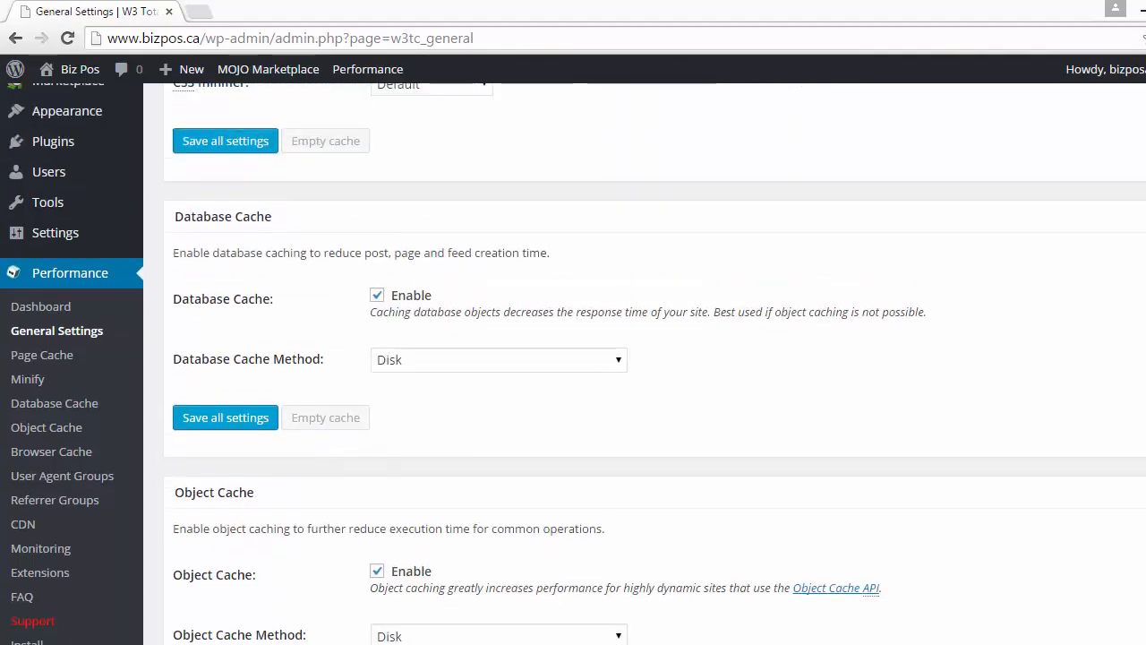
scroll(644, 364, down, 3)
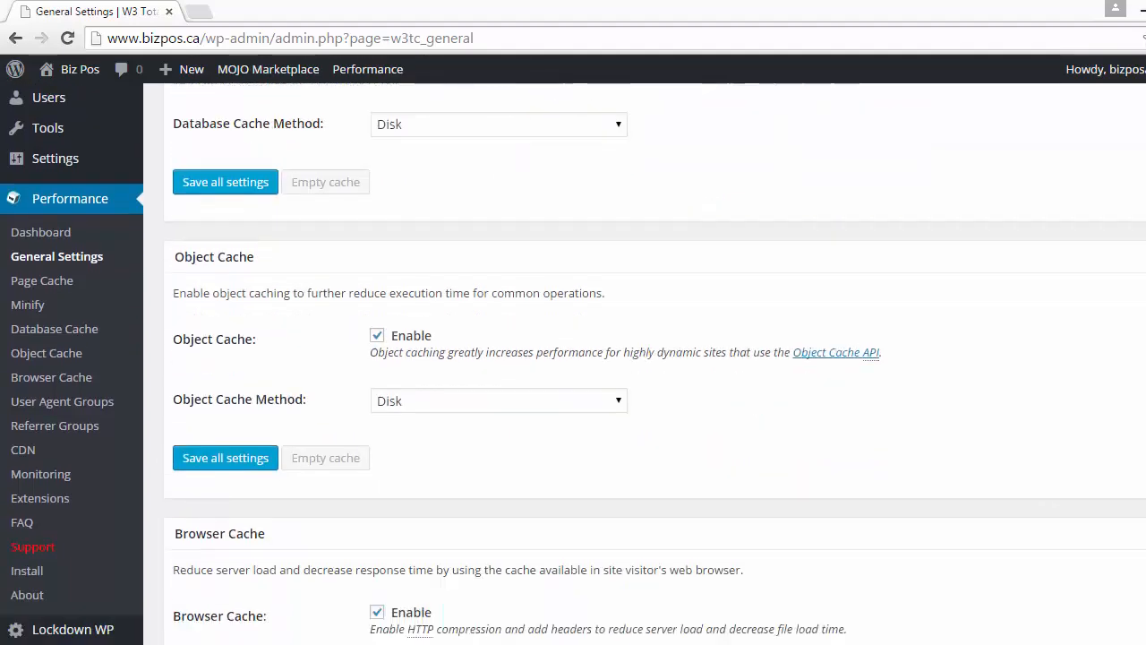
scroll(645, 364, down, 2)
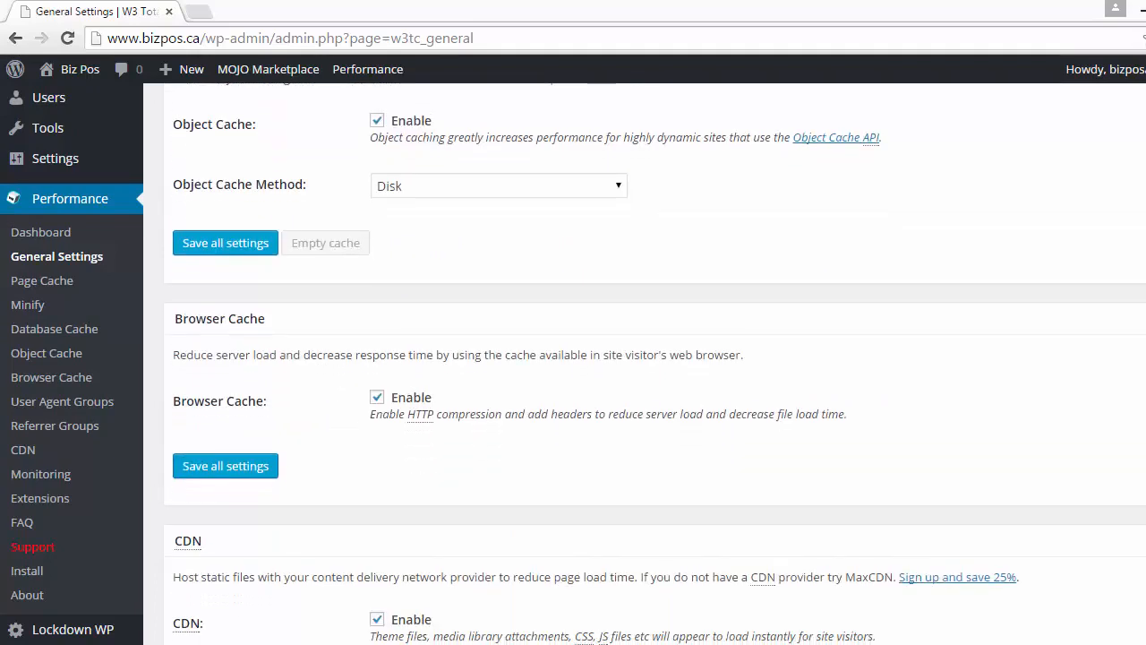
scroll(644, 363, down, 3)
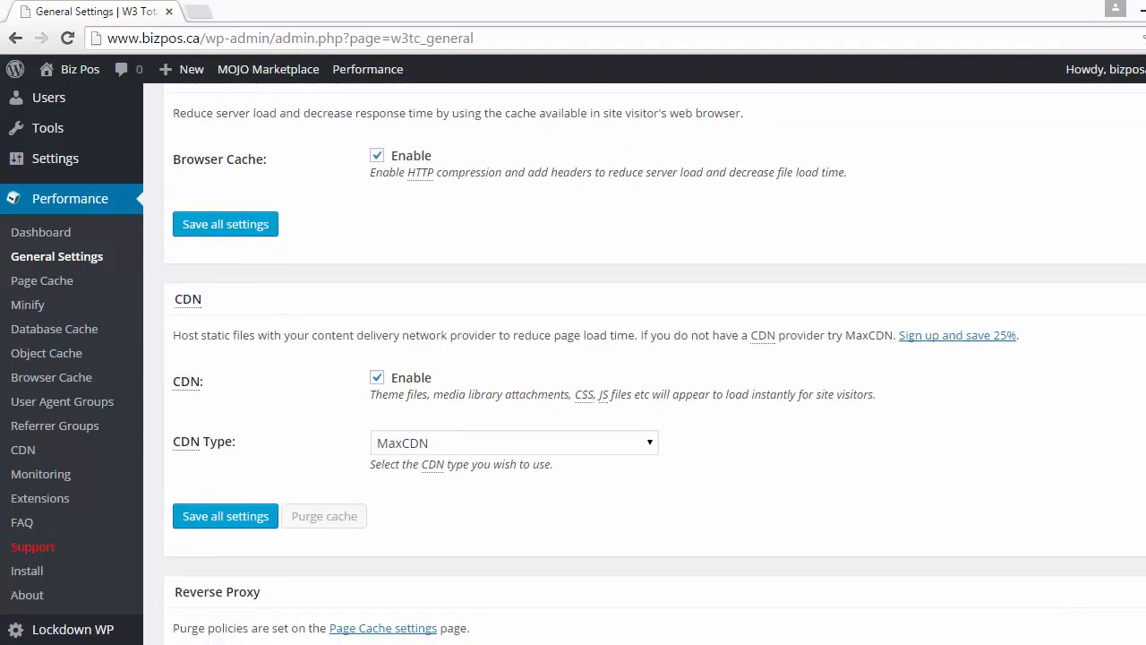
scroll(644, 363, down, 3)
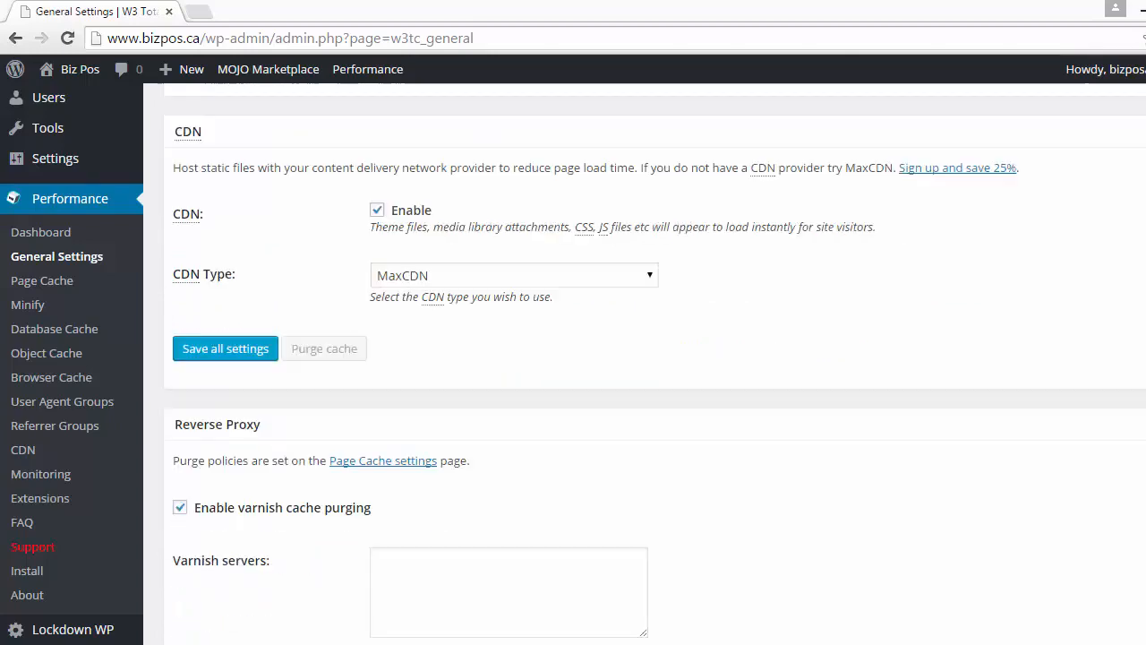
scroll(645, 364, down, 3)
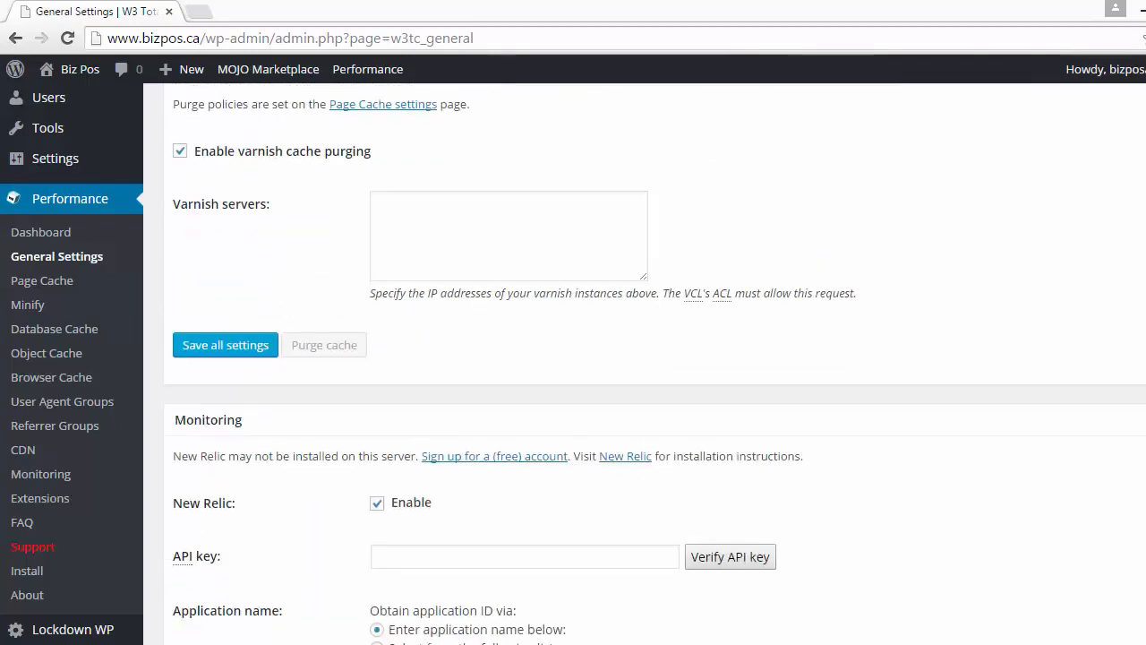
scroll(644, 364, down, 3)
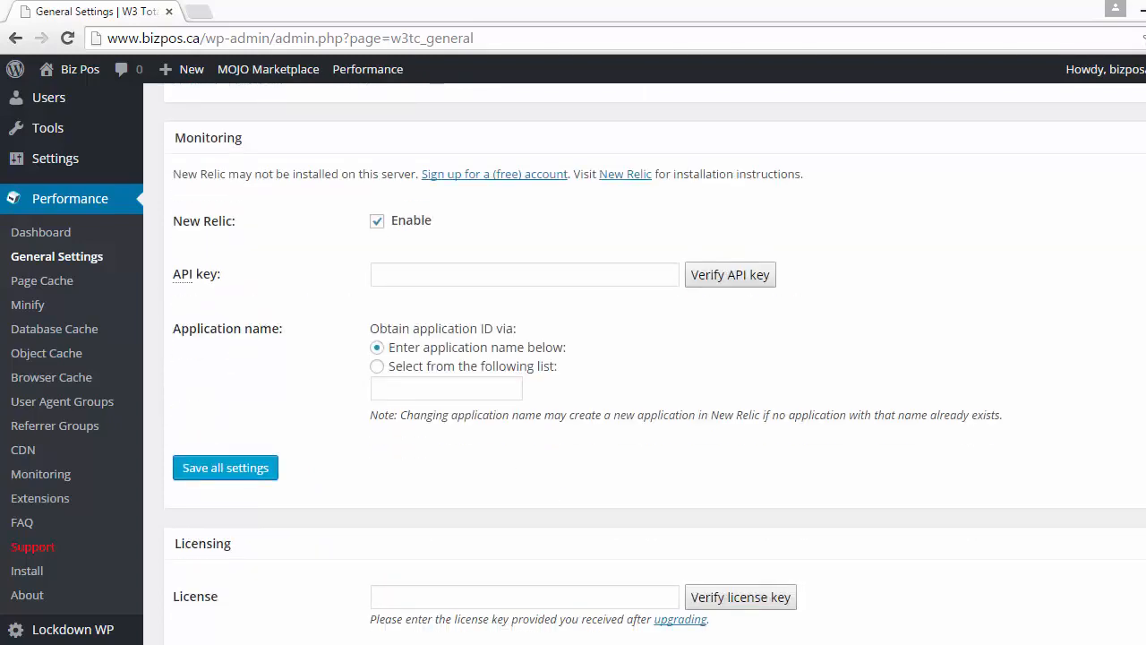
scroll(645, 363, down, 7)
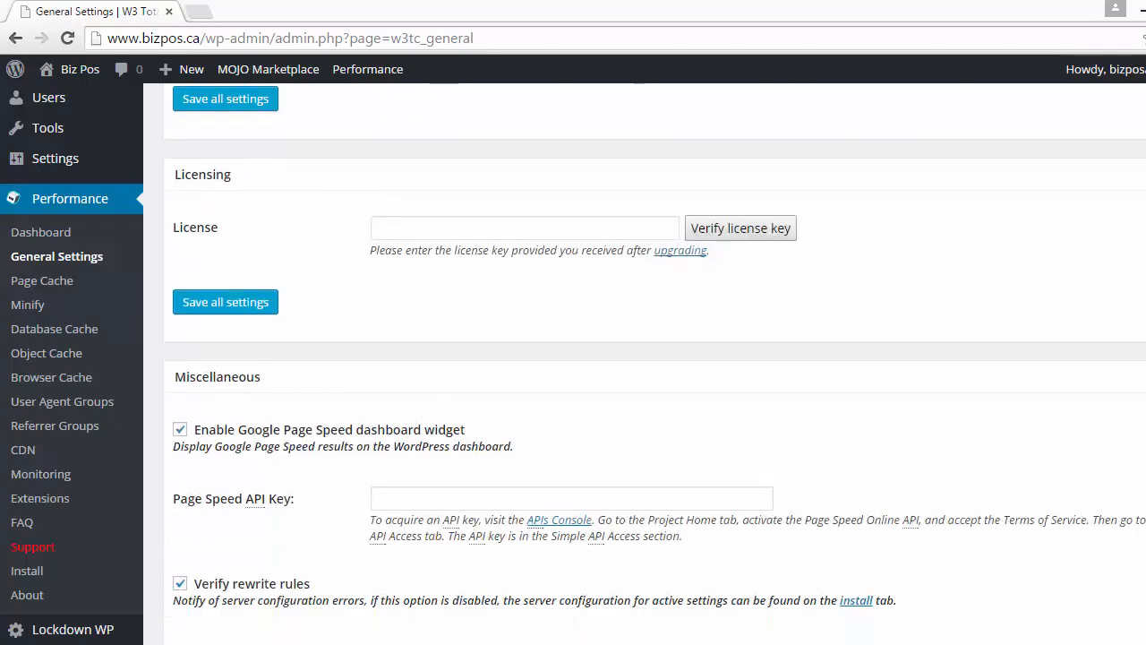
scroll(645, 364, up, 4)
scroll(645, 363, up, 15)
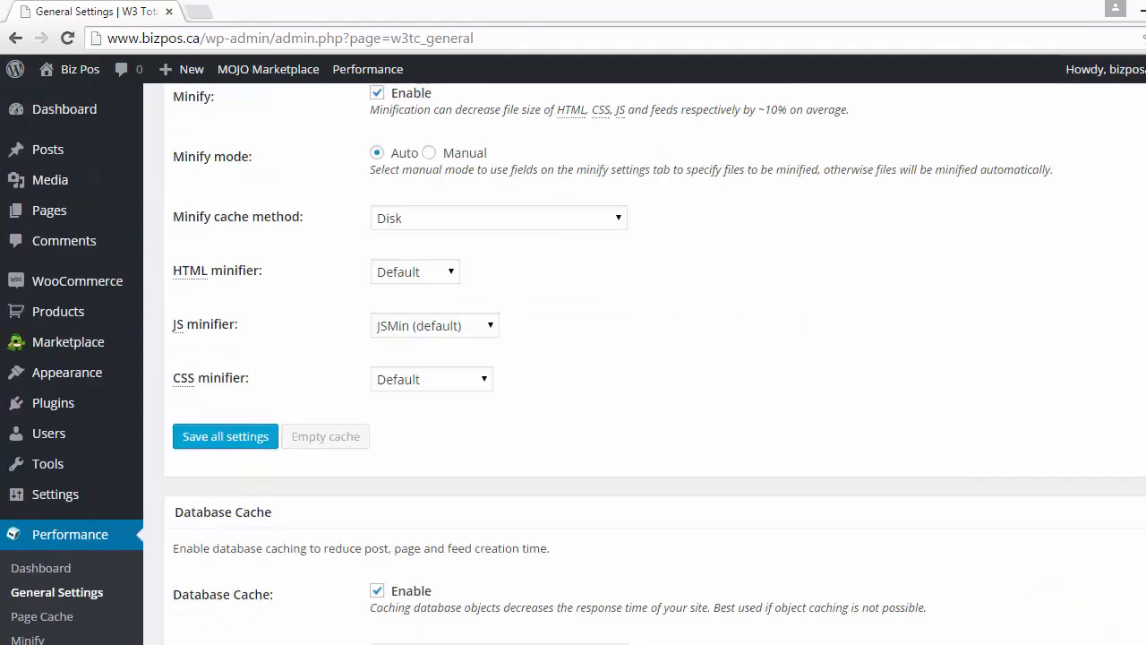
scroll(645, 363, up, 10)
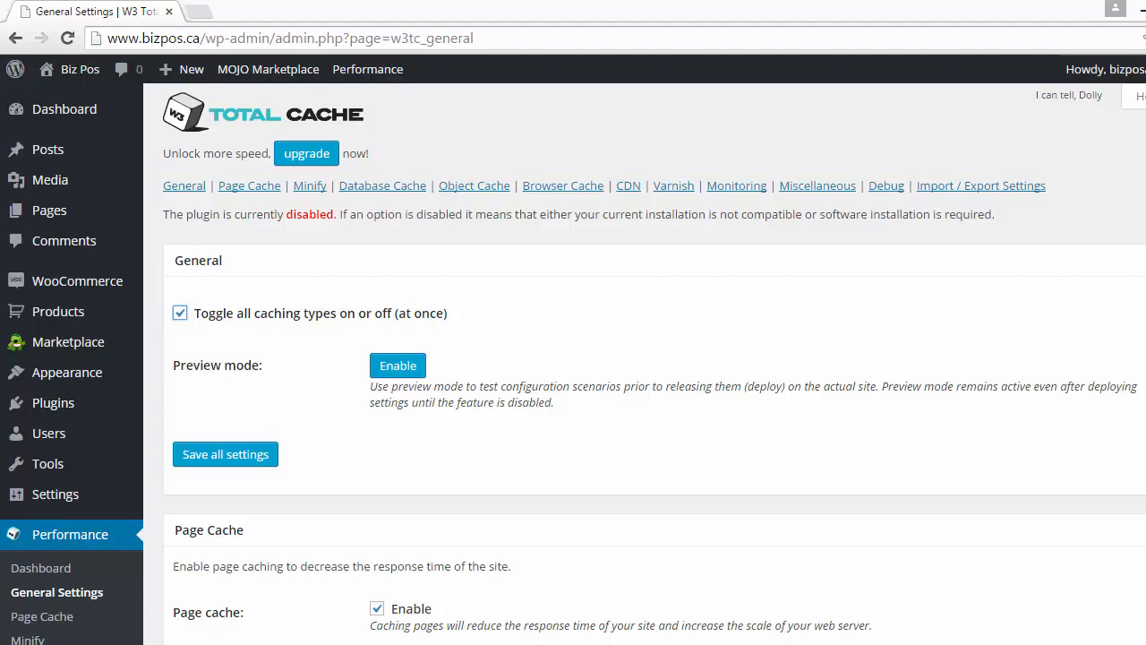
Toggle all caching types off again
key(ctrl+plus)
key(ctrl+plus)
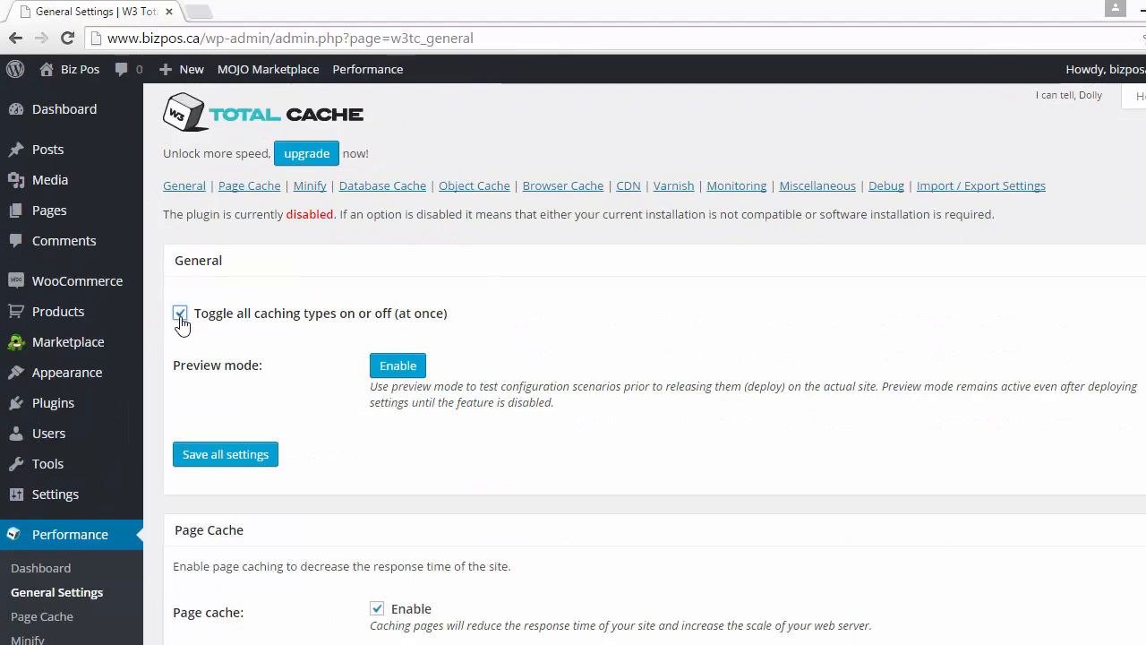
click(180, 314)
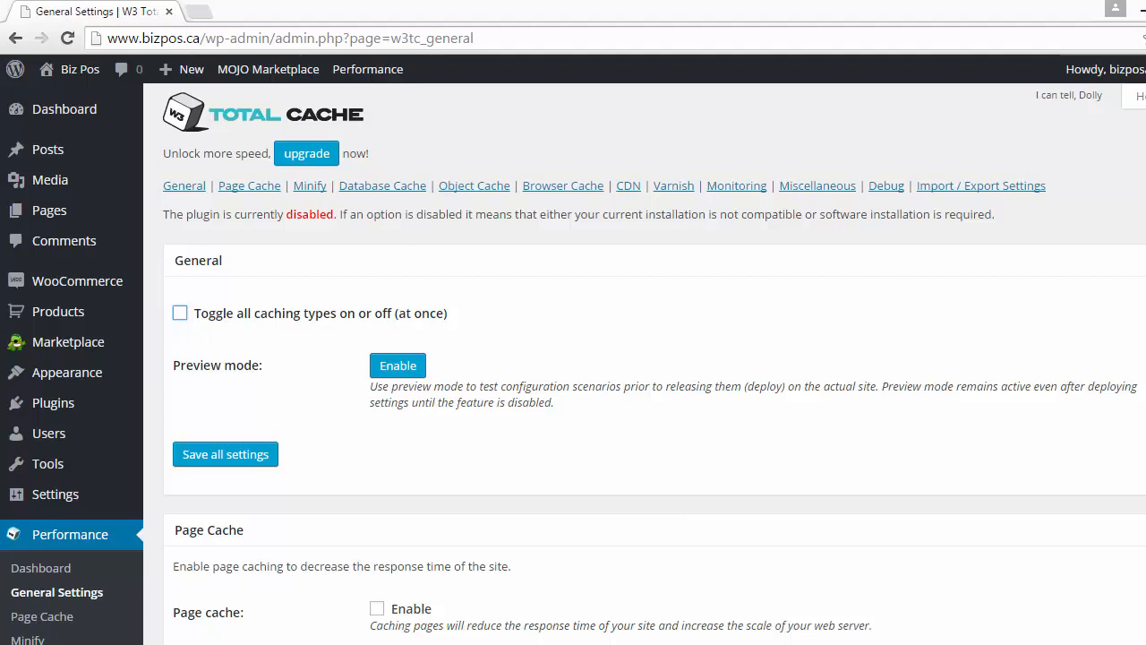
Enable page cache with the Disk: Enhanced page cache method
scroll(573, 363, down, 5)
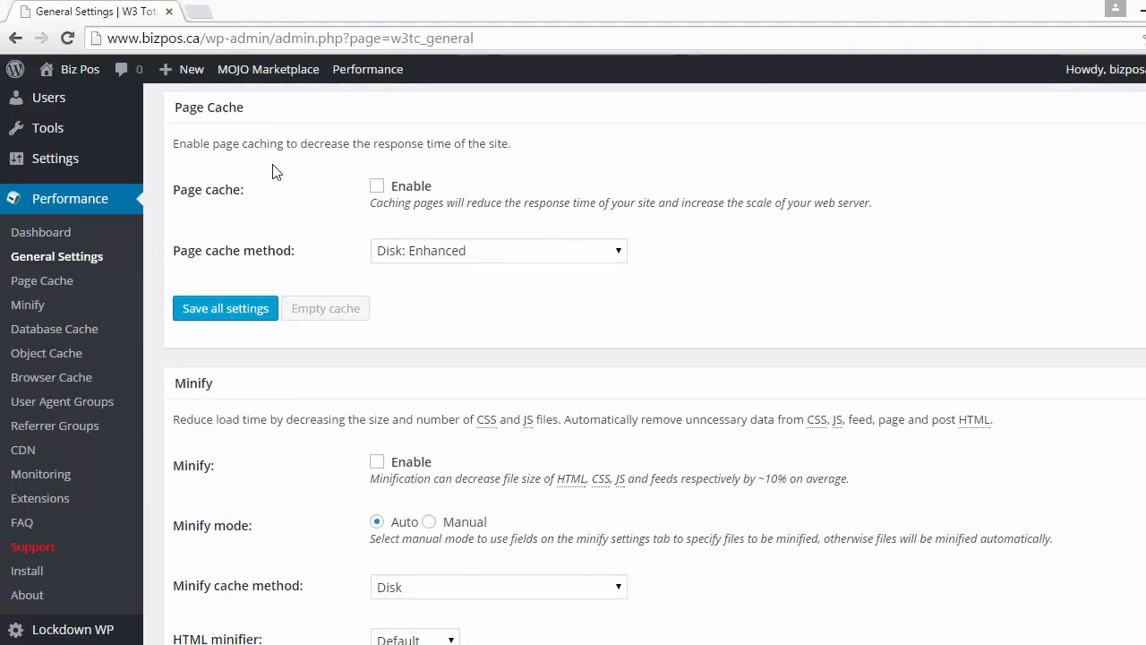
click(379, 190)
click(617, 253)
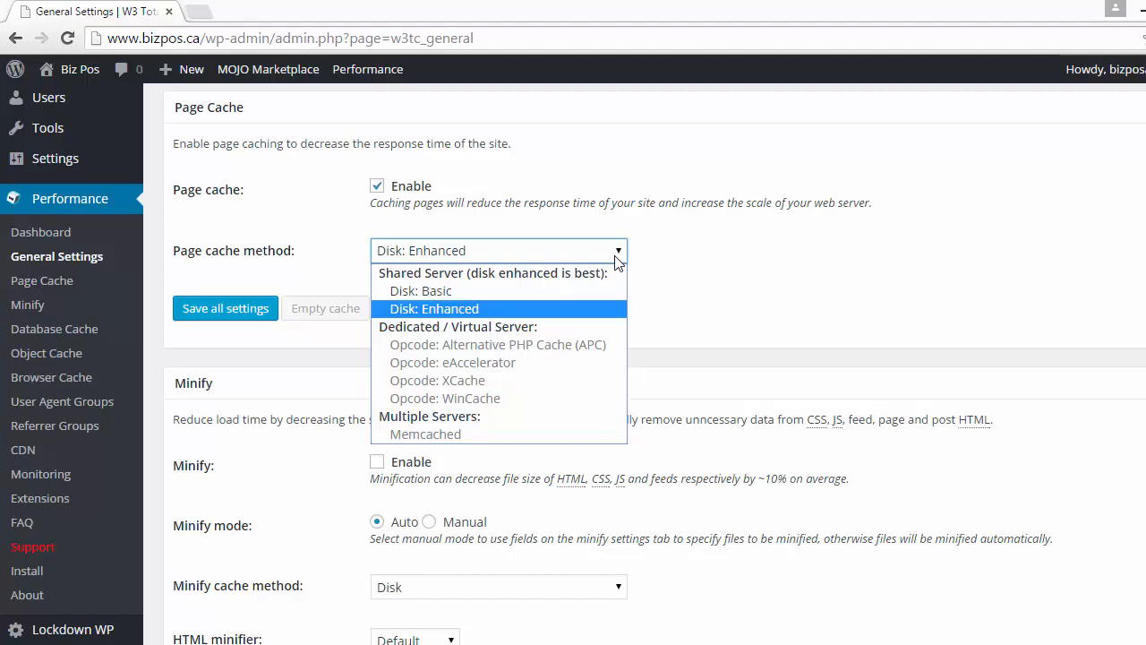
click(618, 310)
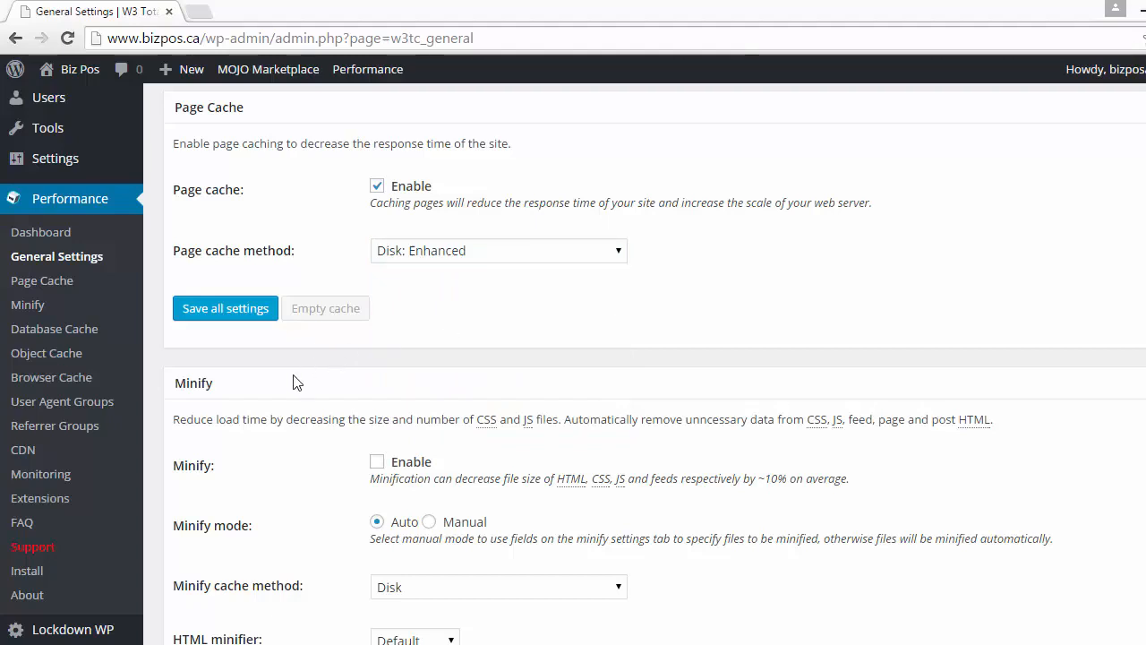
Enable Minify and set the minify cache method to Disk
click(376, 463)
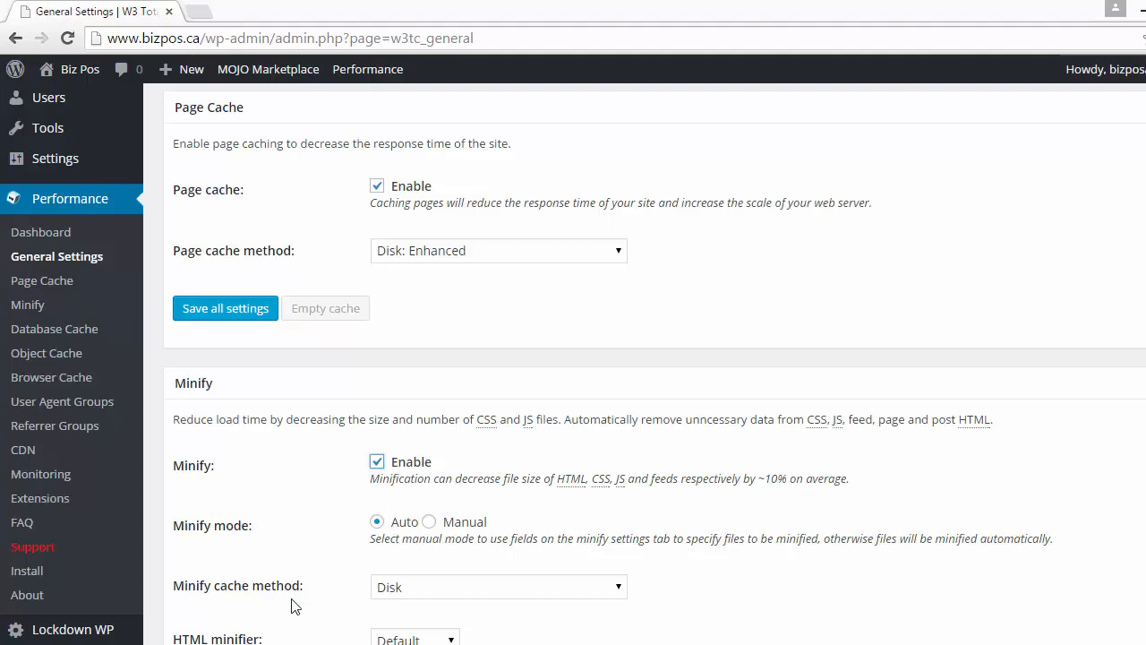
click(618, 588)
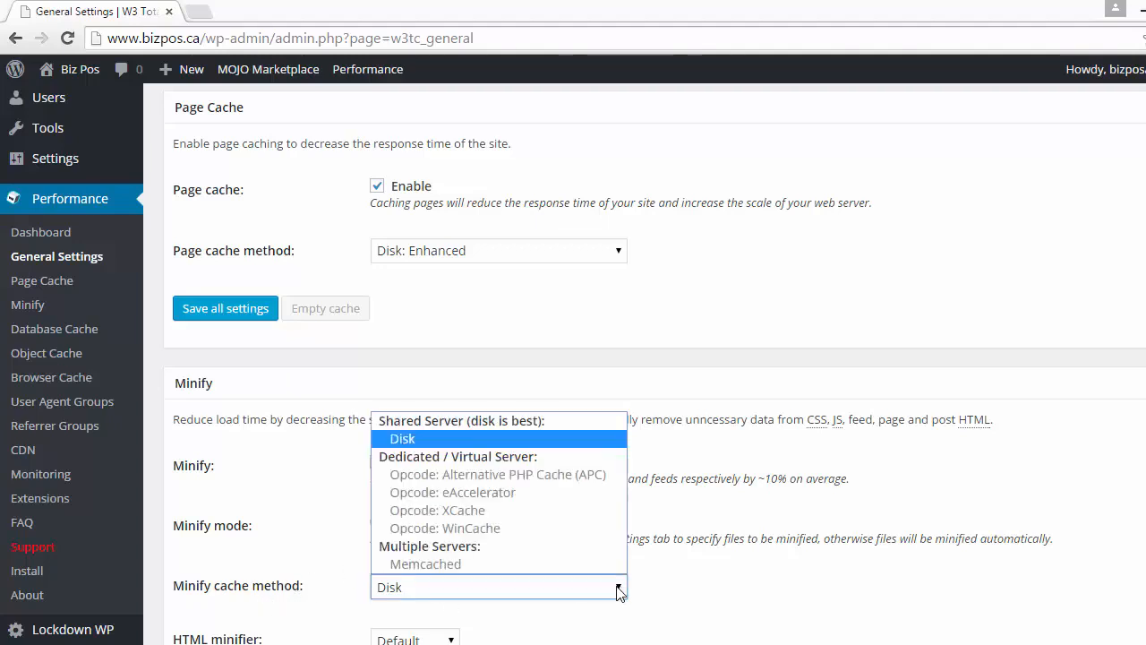
click(531, 436)
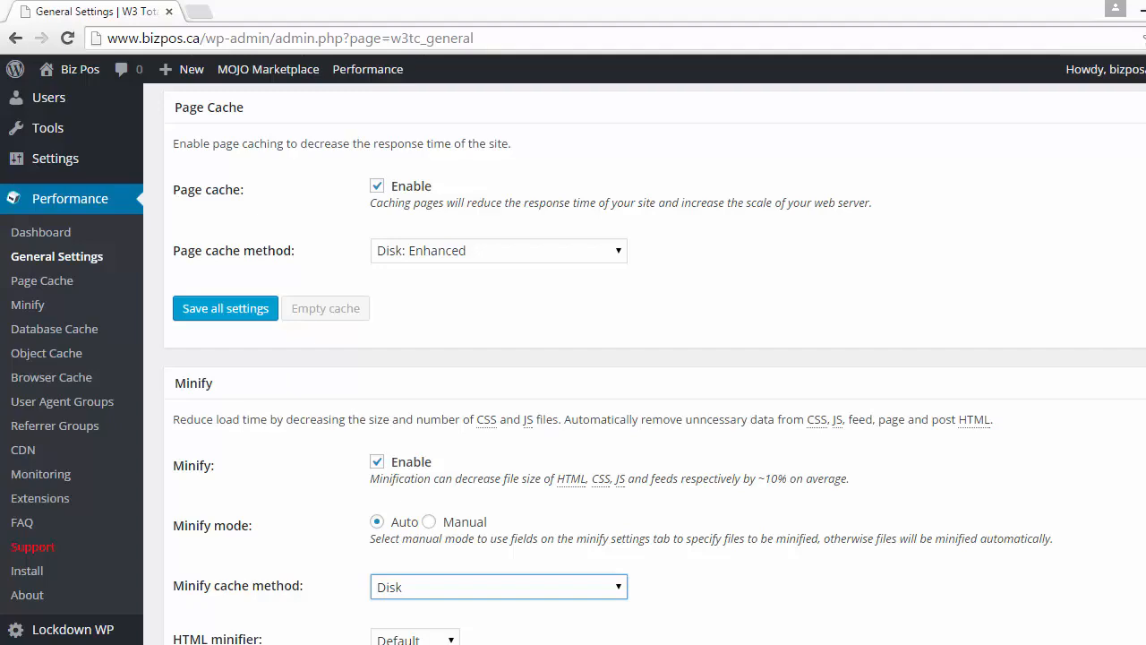
scroll(644, 358, down, 5)
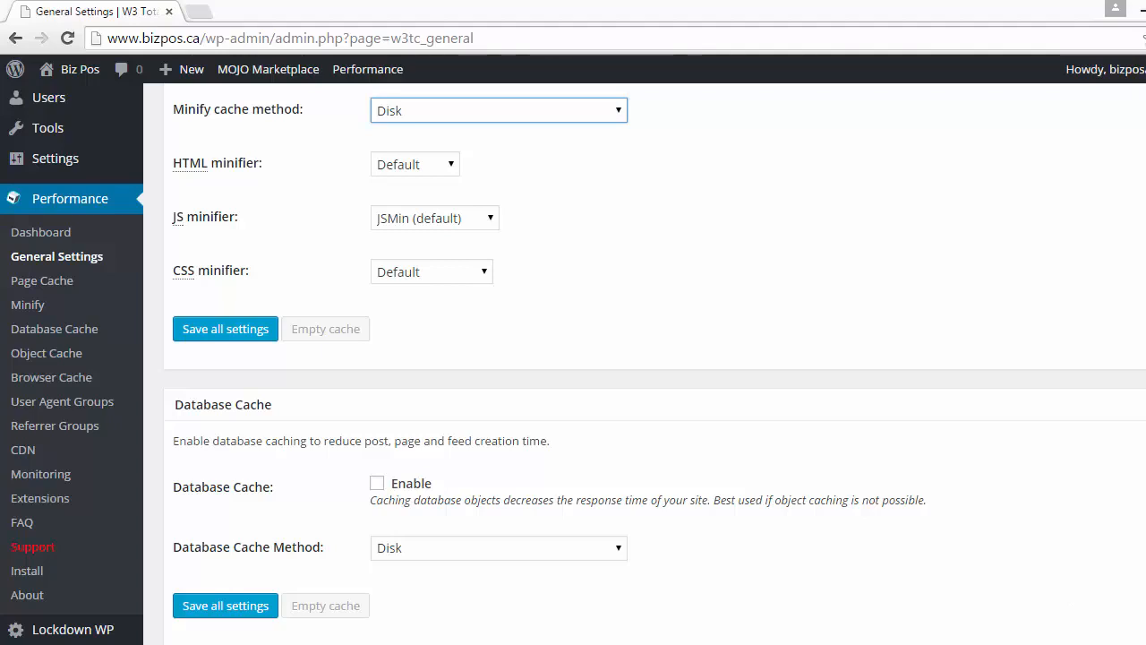
key(ctrl+plus)
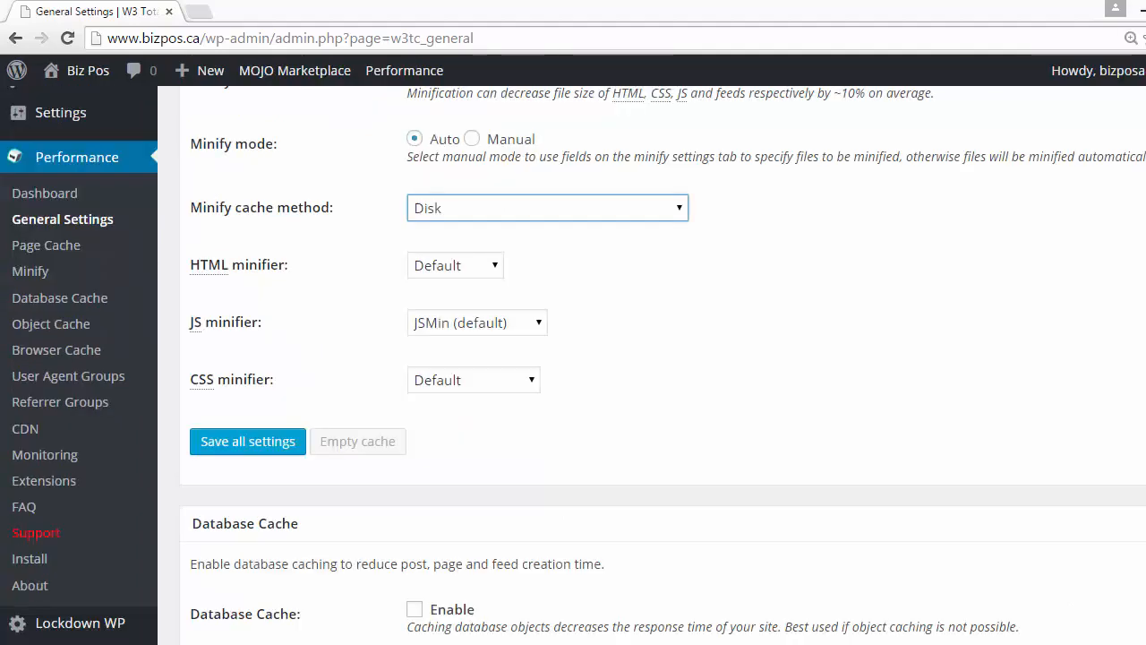
click(1130, 38)
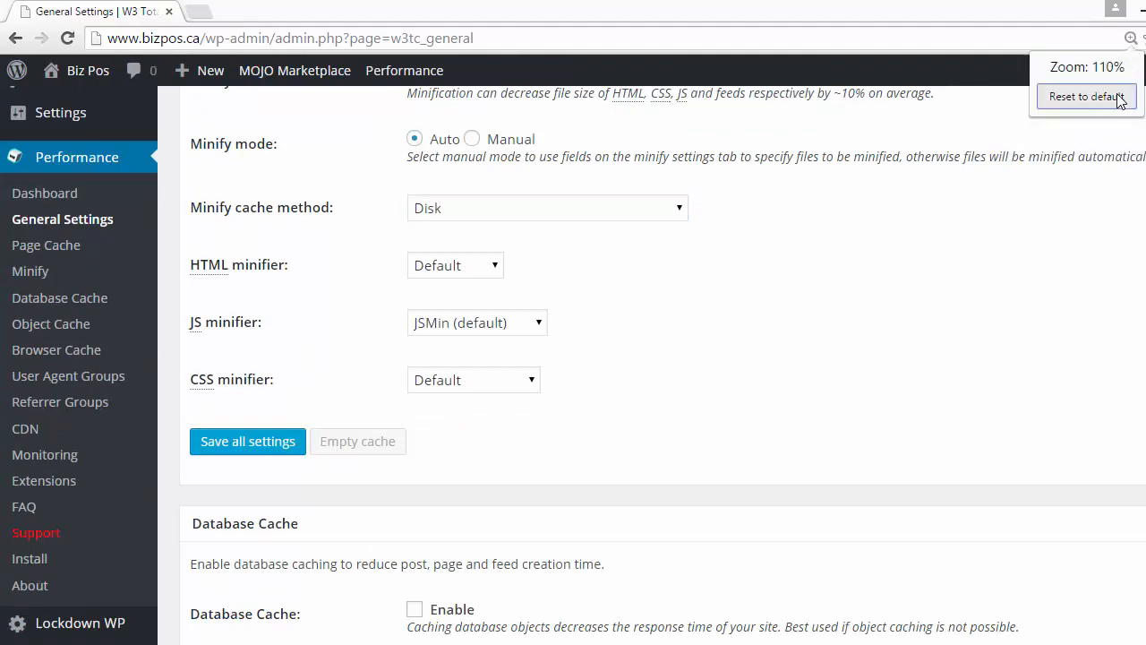
click(1097, 95)
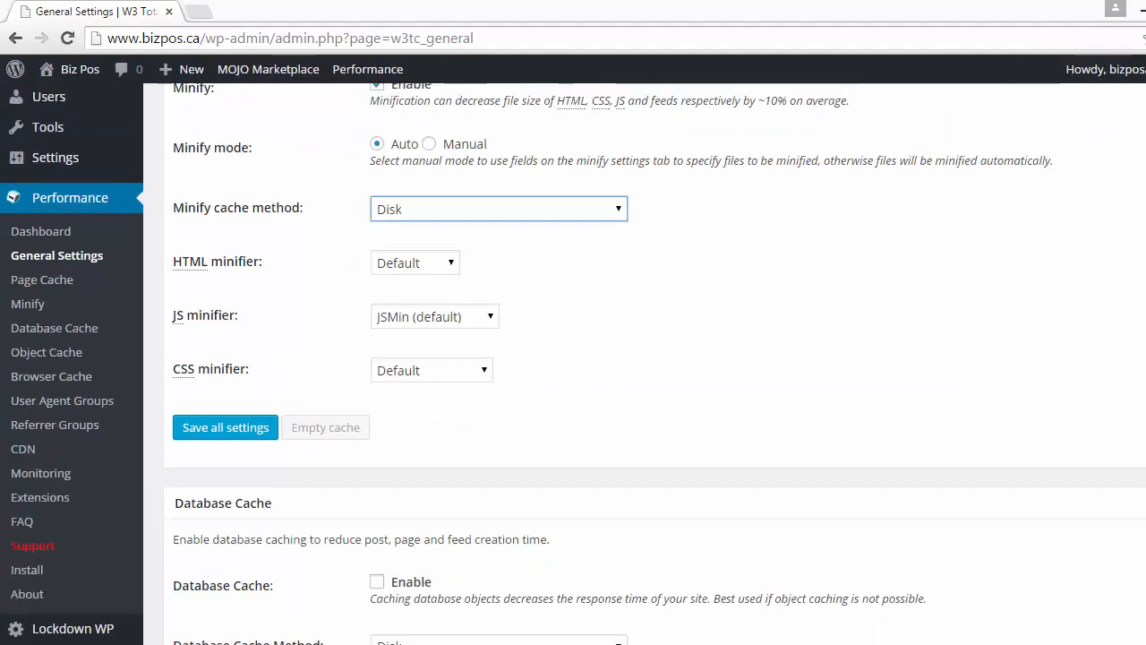
scroll(654, 359, down, 4)
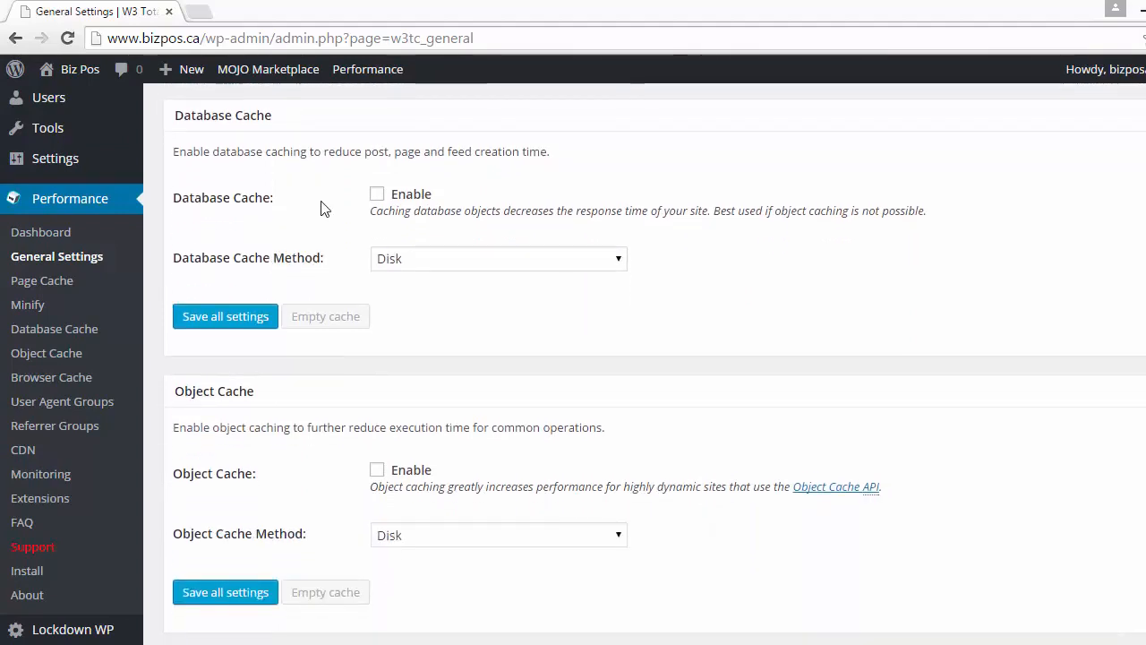
Enable database cache and set the database cache method to Disk
click(377, 197)
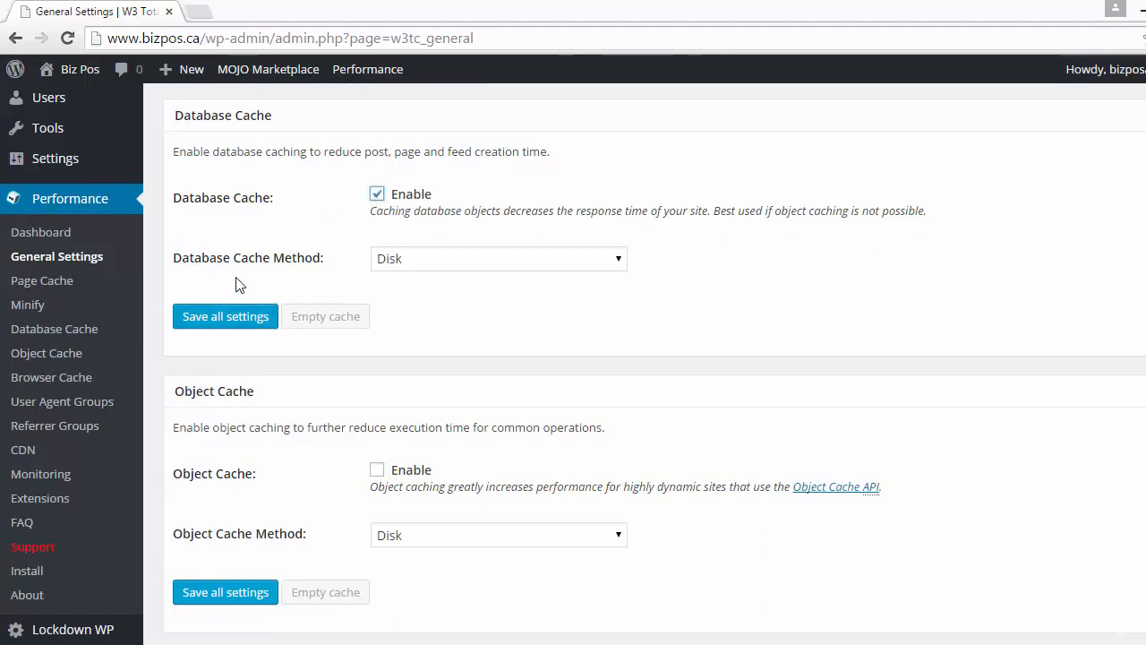
click(619, 266)
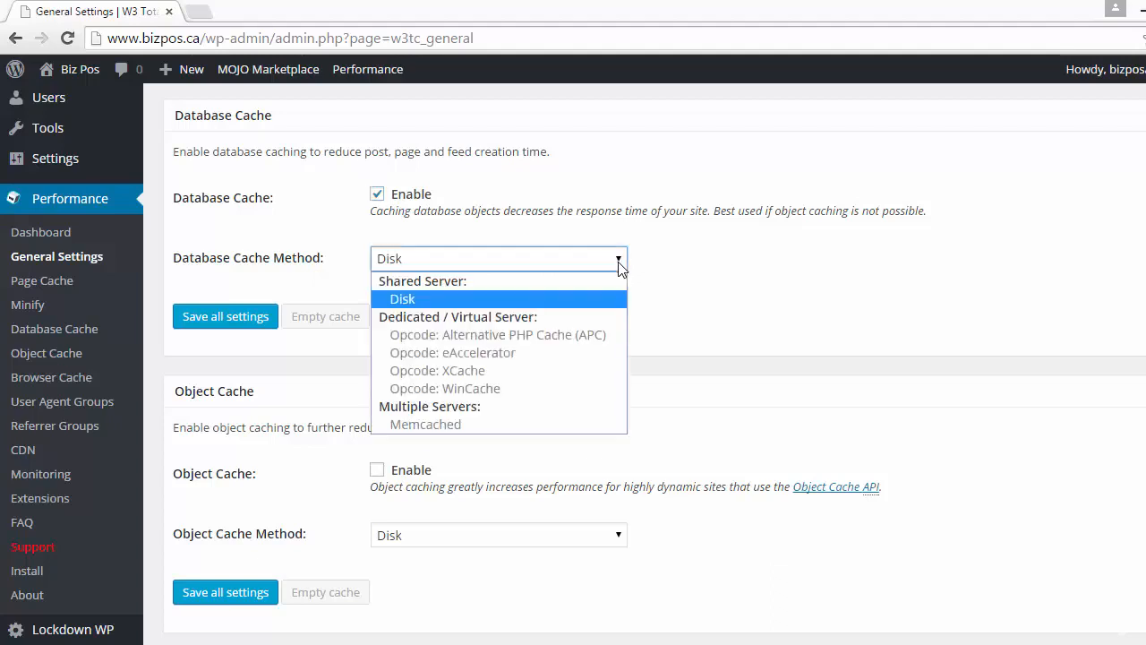
click(588, 305)
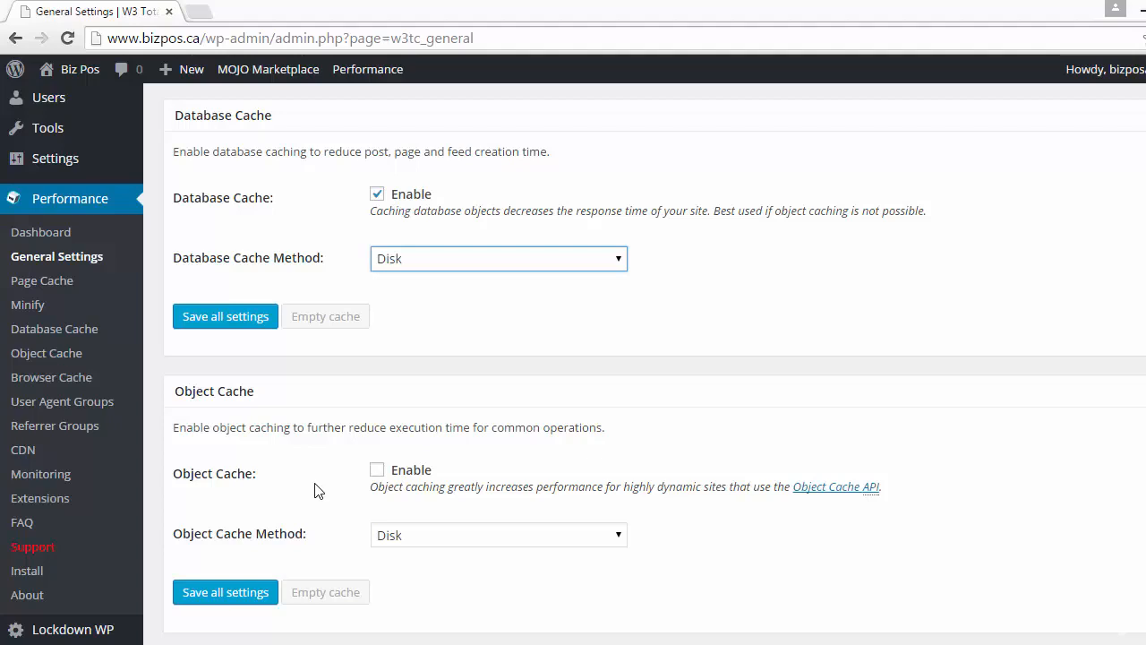
Enable object cache
click(376, 470)
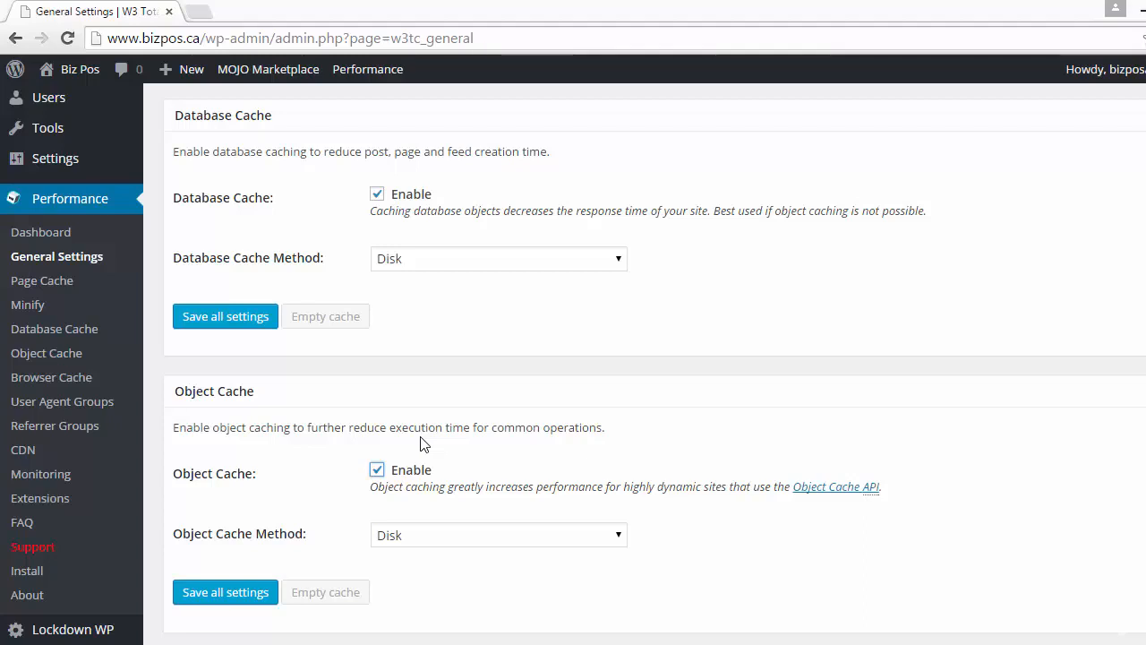
scroll(425, 444, up, 1)
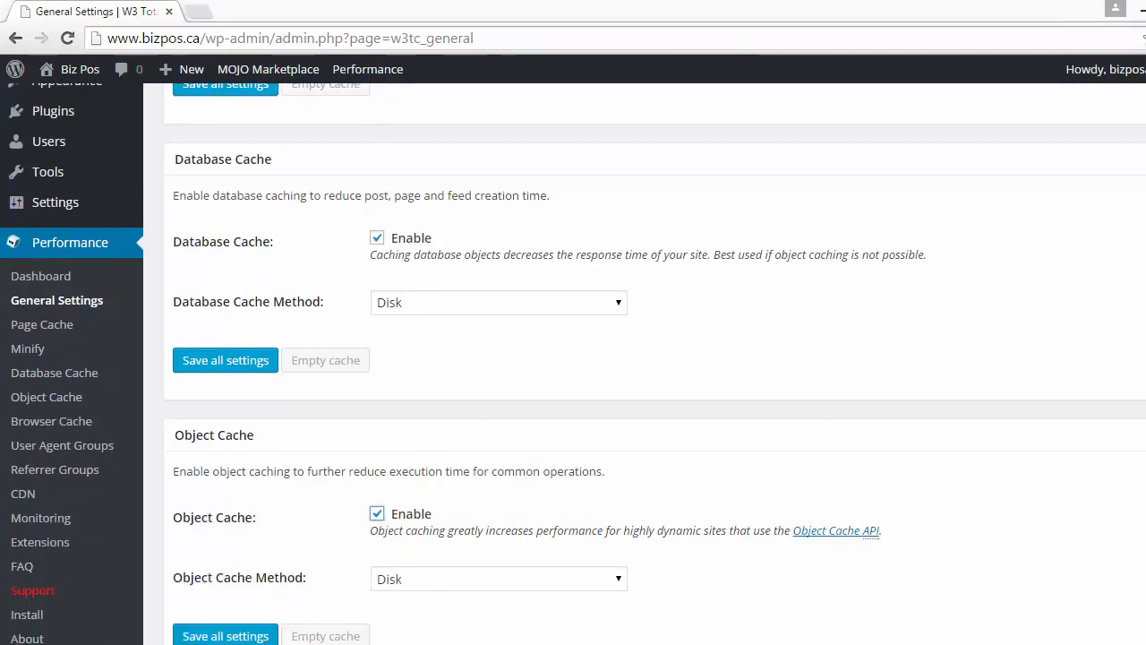
scroll(380, 269, down, 6)
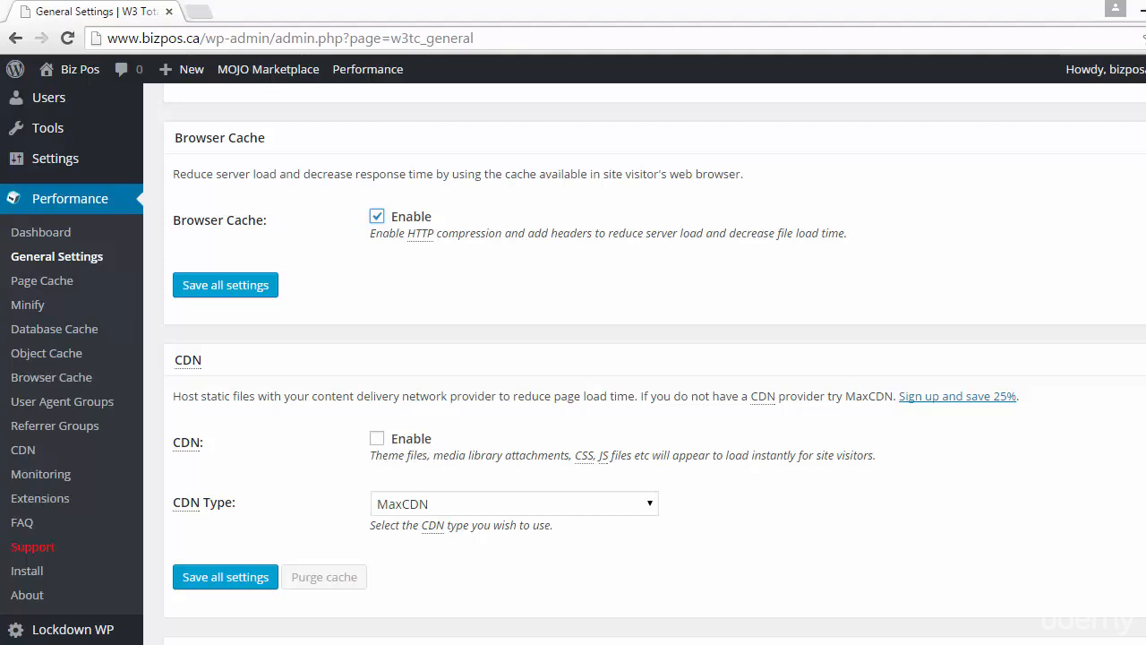
Scroll through the remaining sections down to Import / Export Settings and save all settings
scroll(656, 359, down, 6)
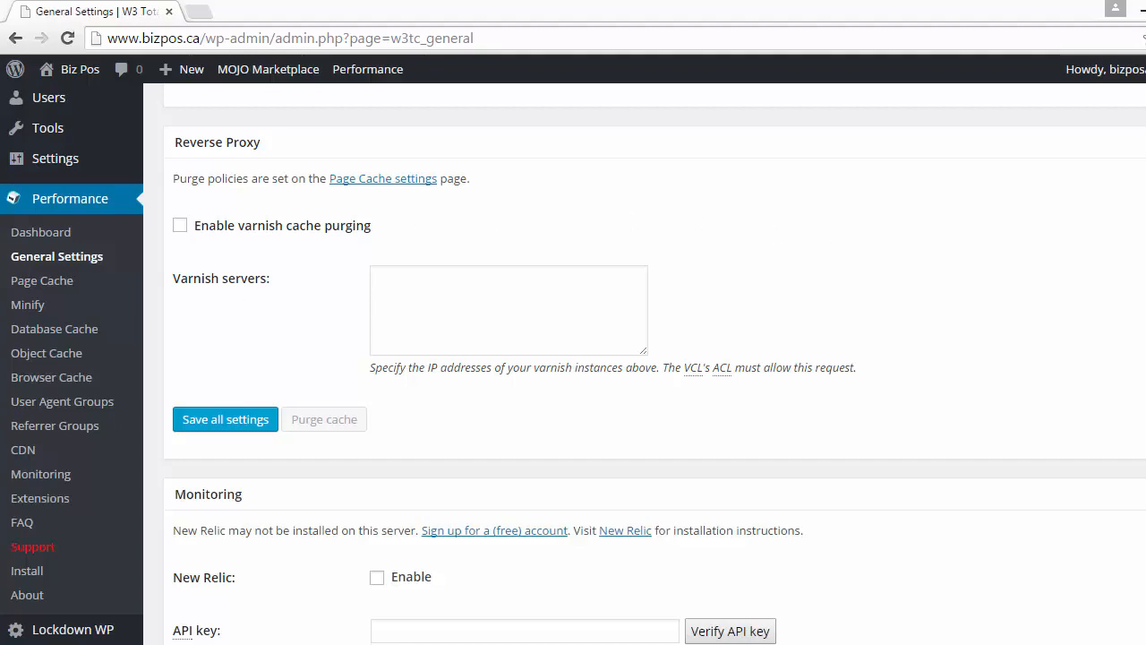
scroll(654, 358, down, 15)
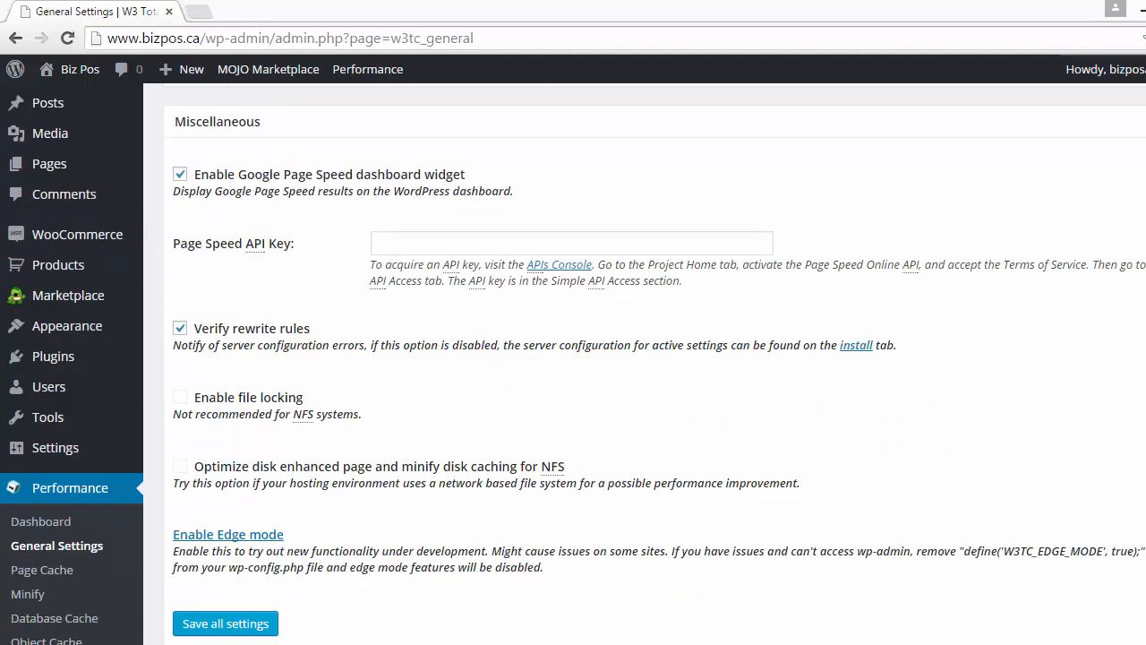
scroll(363, 347, down, 3)
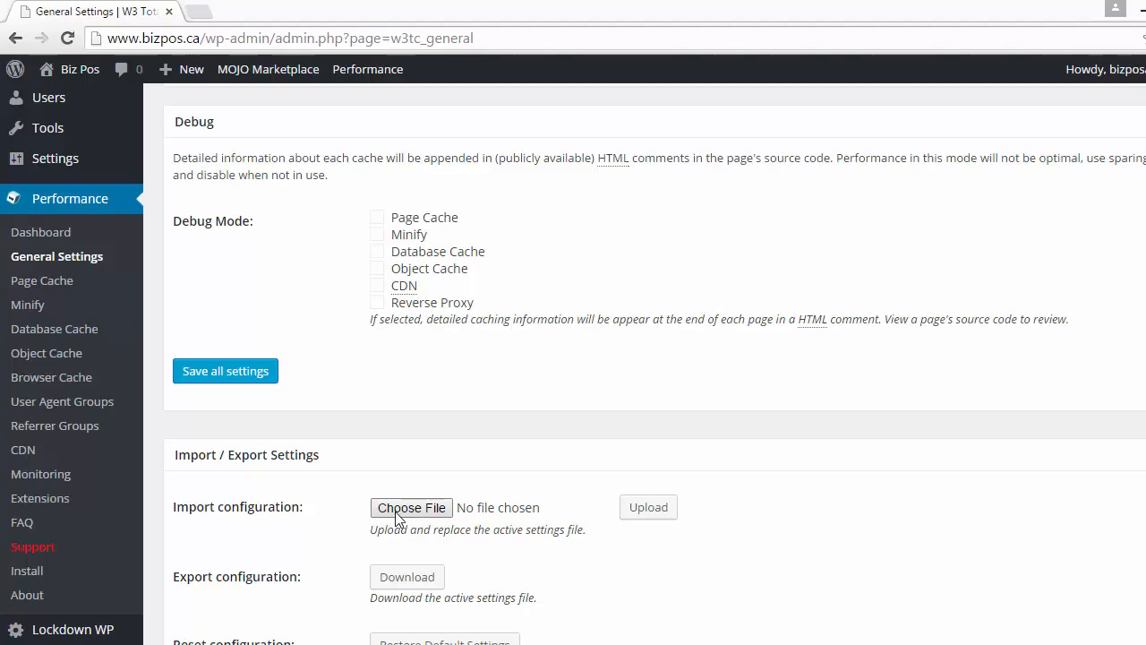
scroll(397, 517, down, 1)
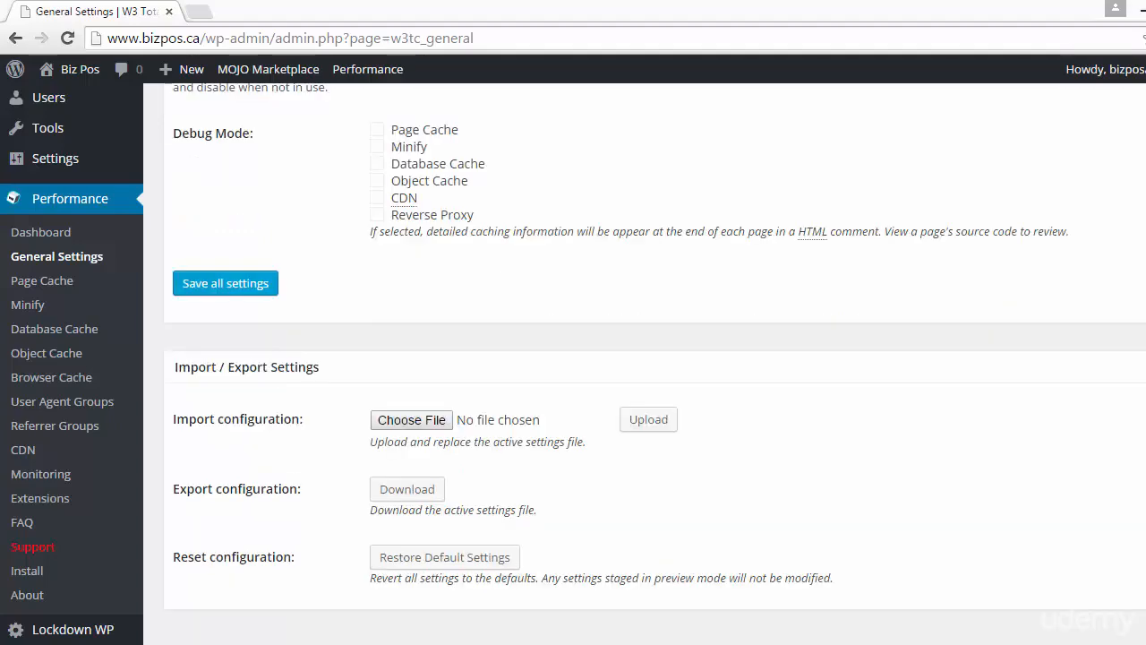
scroll(1072, 103, up, 5)
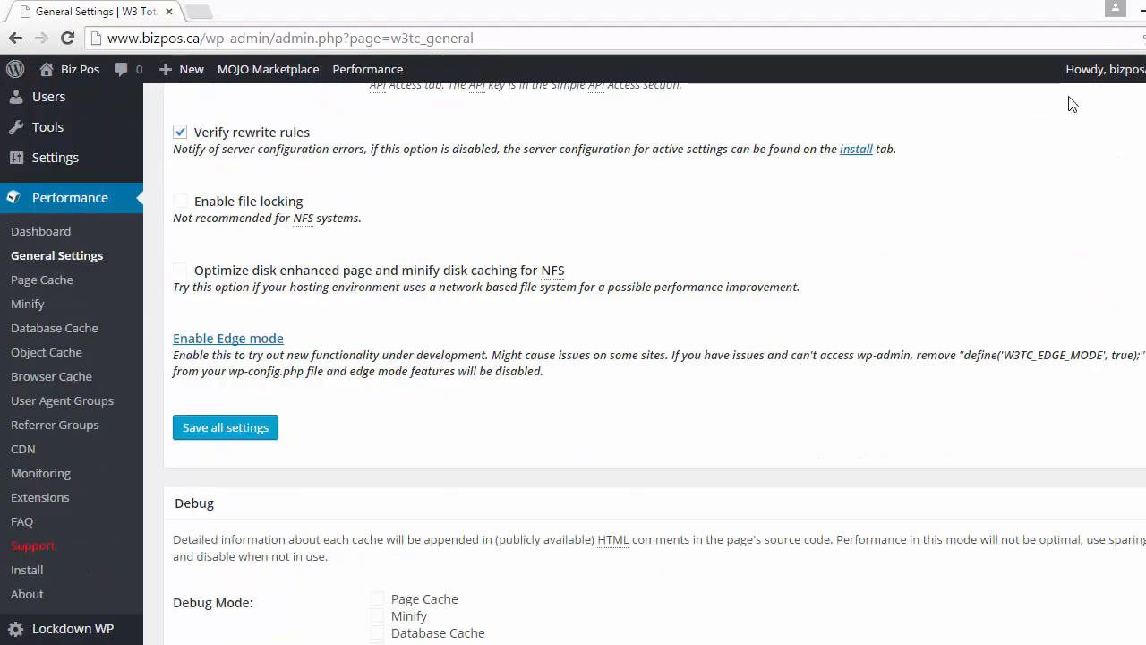
click(207, 439)
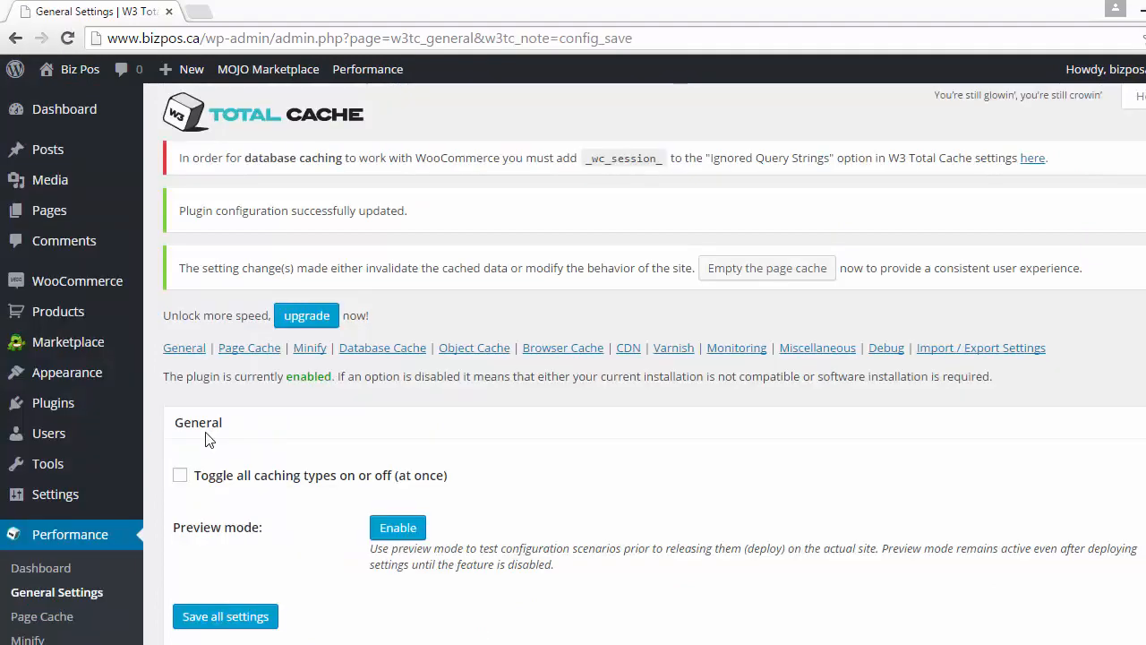